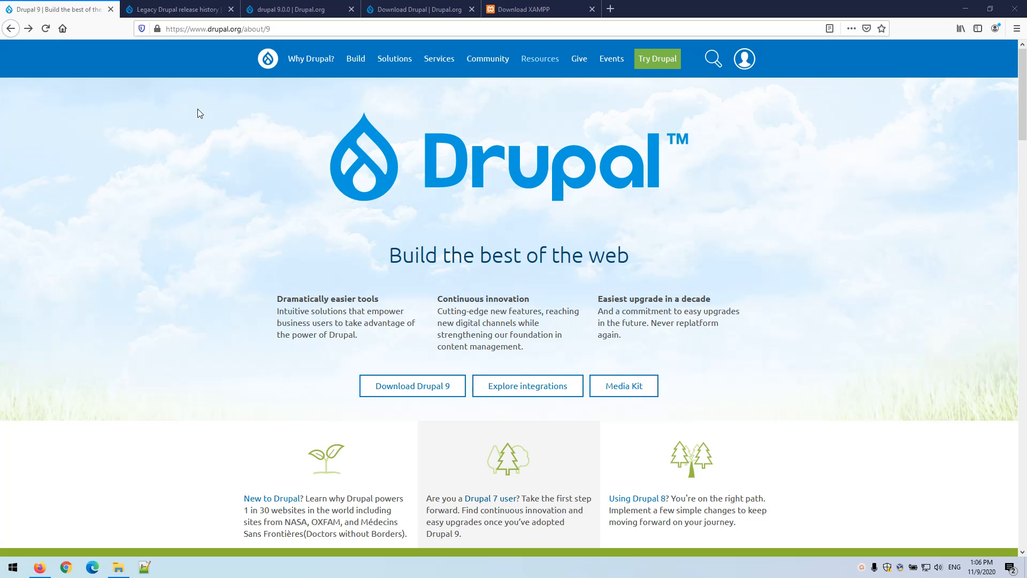
Switch to the Legacy Drupal release history page and scroll to the Recent releases list
{"action": "left_click", "coordinate": [176, 11]}
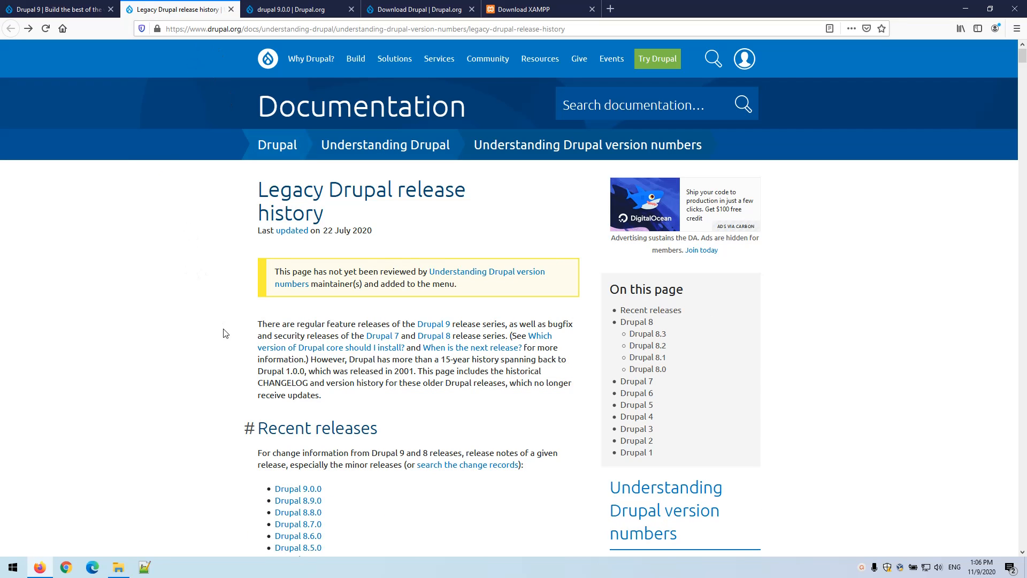
{"action": "scroll", "coordinate": [179, 333], "scroll_direction": "down", "scroll_amount": 1}
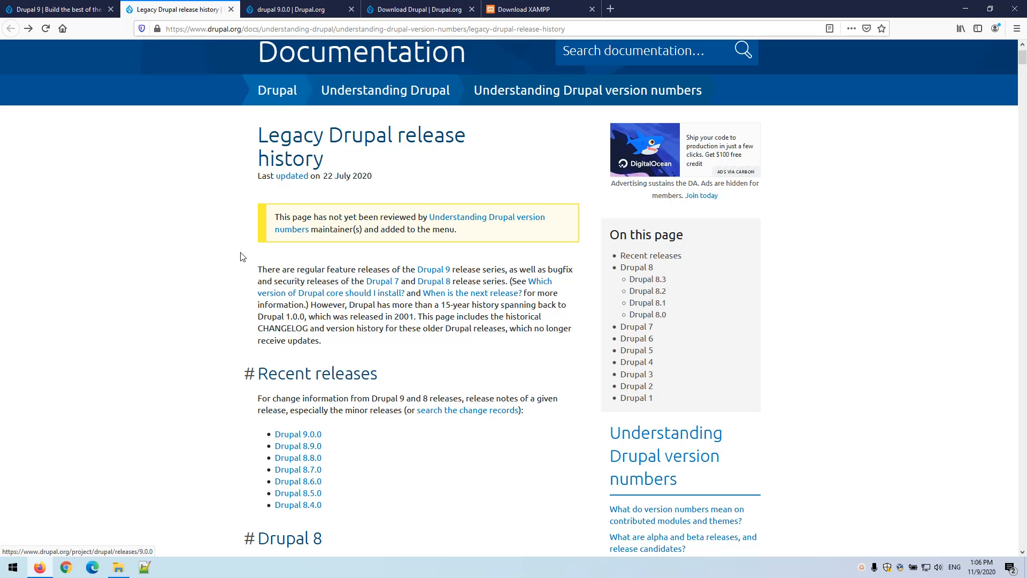
On the drupal 9.0.0 release page, highlight the 9.0.0 version heading and the 9.0.x releases
{"action": "left_click", "coordinate": [289, 12]}
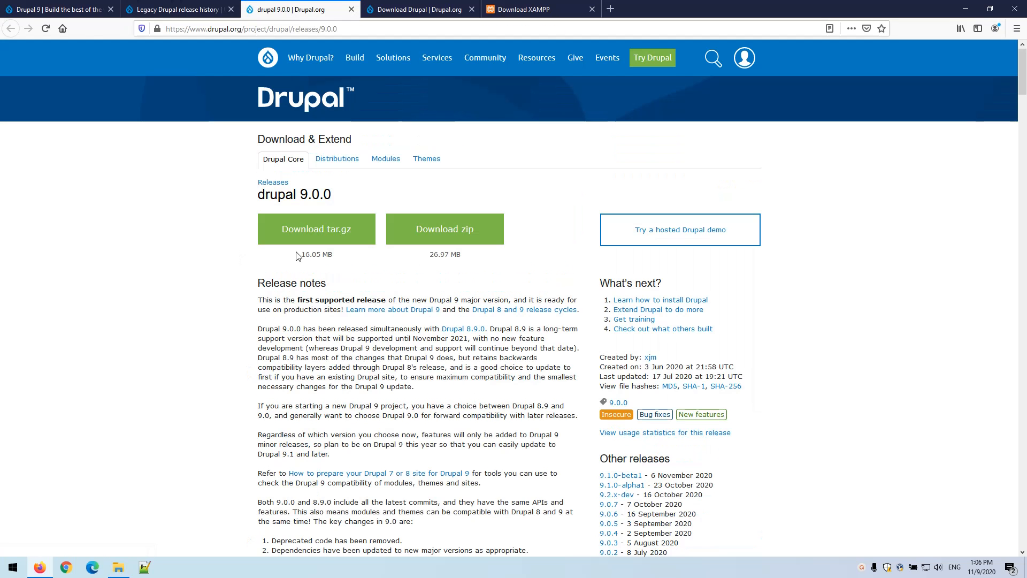
{"action": "scroll", "coordinate": [317, 130], "scroll_direction": "down", "scroll_amount": 1}
{"action": "left_click_drag", "start_coordinate": [300, 139], "coordinate": [330, 137]}
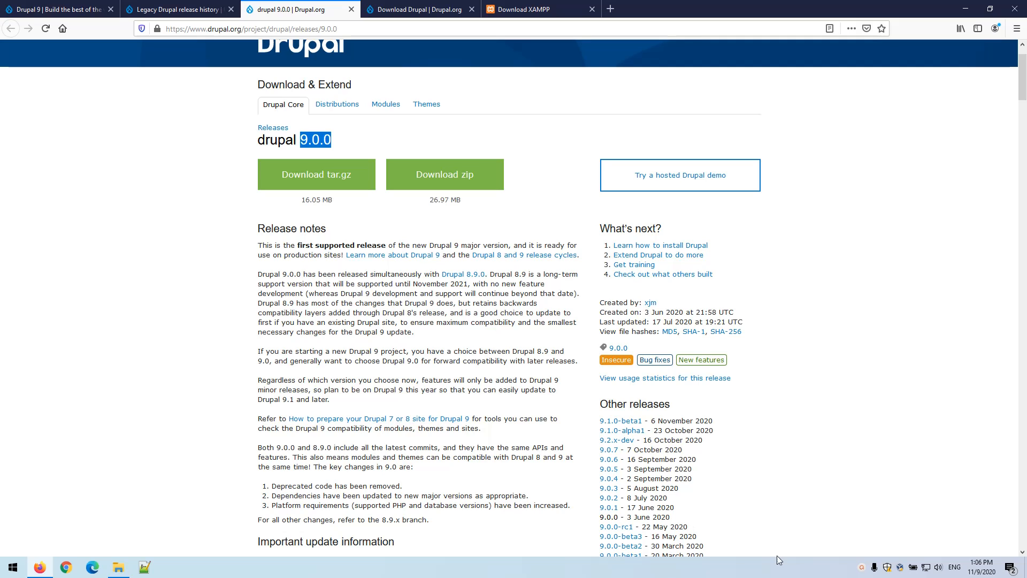
{"action": "left_click_drag", "start_coordinate": [712, 518], "coordinate": [595, 454]}
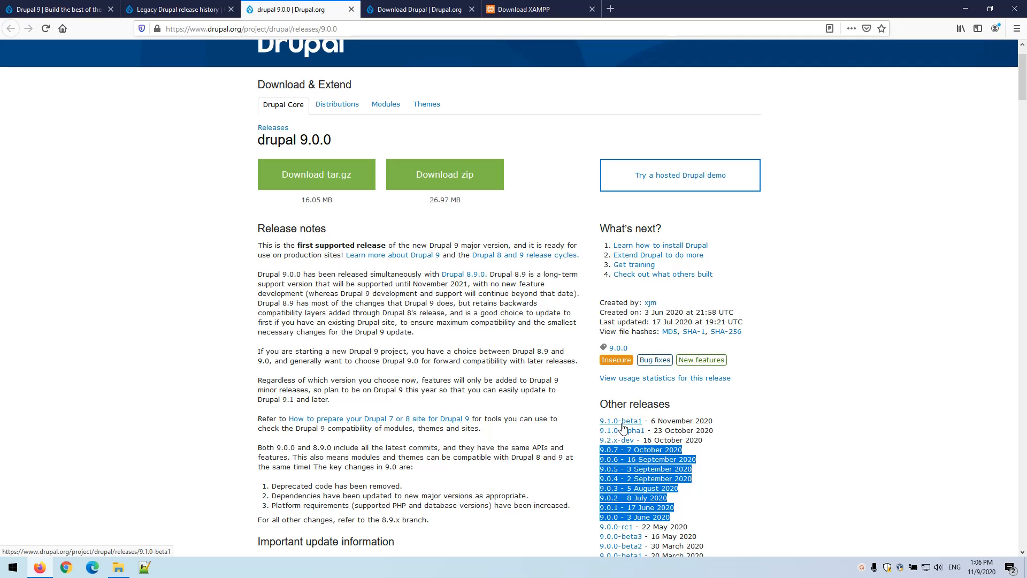
{"action": "left_click", "coordinate": [665, 439]}
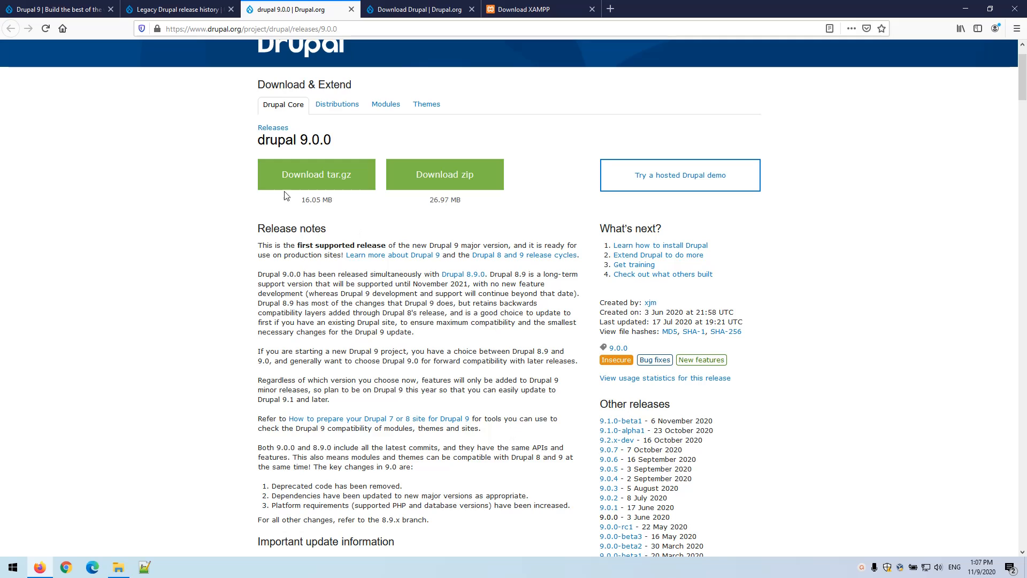
Check Drupal 9's PHP 7.3 and MySQL 5.7.8 requirements, then switch to the XAMPP download page
{"action": "scroll", "coordinate": [231, 332], "scroll_direction": "down", "scroll_amount": 9}
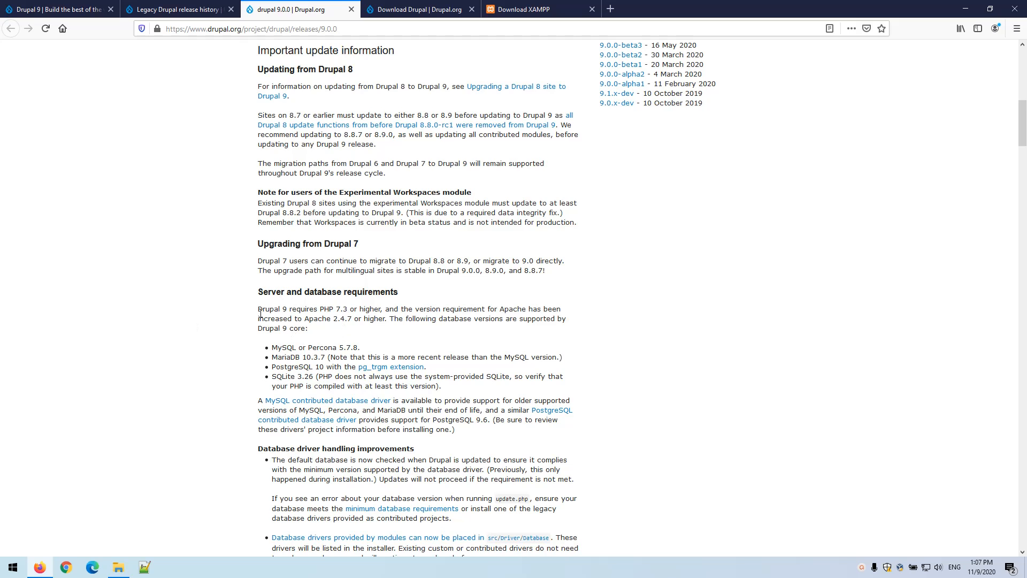
{"action": "left_click_drag", "start_coordinate": [260, 314], "coordinate": [337, 348]}
{"action": "left_click", "coordinate": [367, 331]}
{"action": "left_click_drag", "start_coordinate": [321, 310], "coordinate": [352, 319]}
{"action": "left_click", "coordinate": [369, 330]}
{"action": "double_click", "coordinate": [284, 348]}
{"action": "left_click", "coordinate": [338, 330]}
{"action": "left_click", "coordinate": [519, 10]}
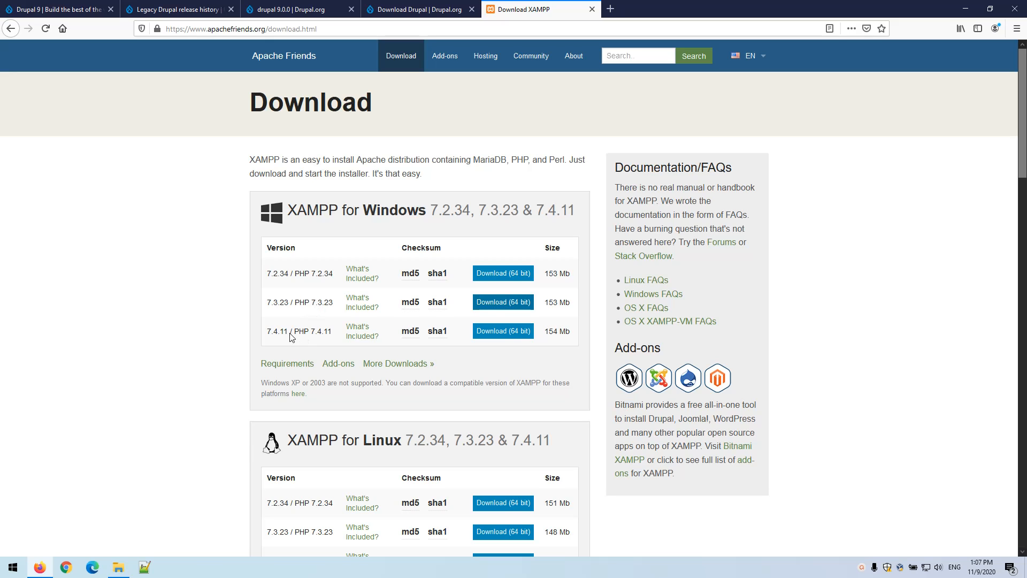
Compare the 7.4.11 and 7.3.23 builds and save the 64-bit XAMPP 7.3.23 Windows installer
{"action": "left_click_drag", "start_coordinate": [290, 332], "coordinate": [316, 335]}
{"action": "left_click", "coordinate": [313, 336]}
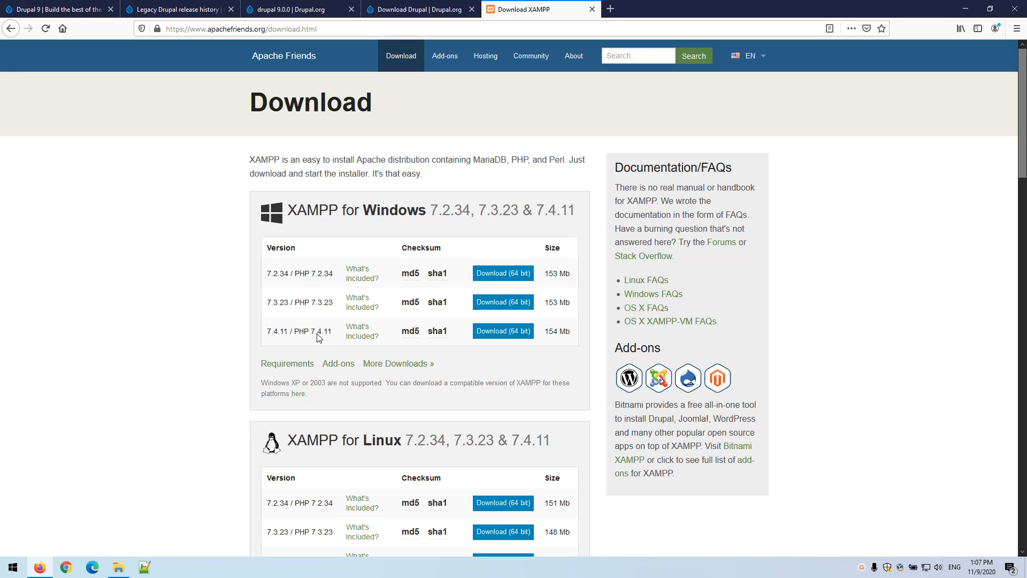
{"action": "left_click_drag", "start_coordinate": [300, 304], "coordinate": [313, 305]}
{"action": "left_click", "coordinate": [313, 305]}
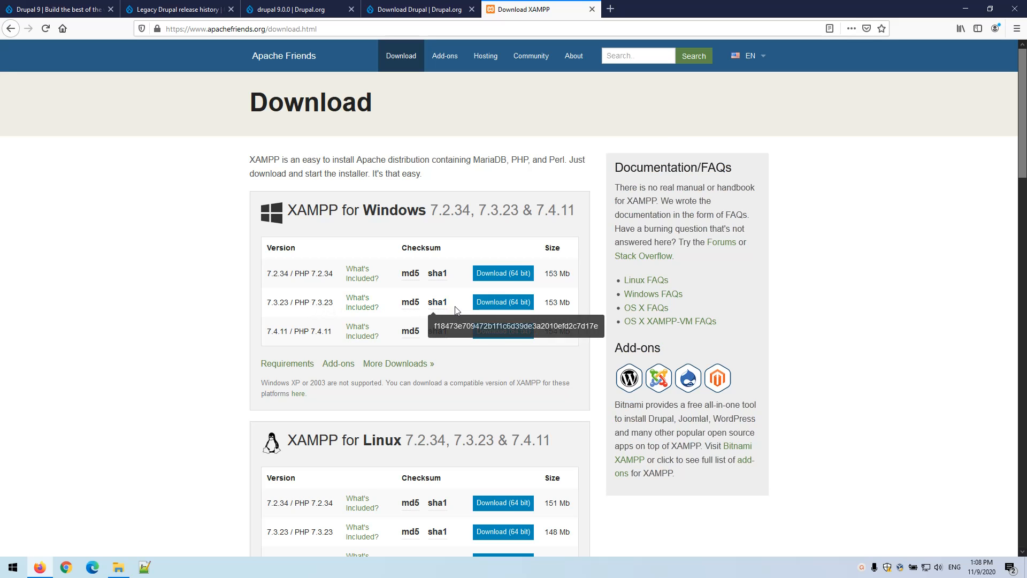
{"action": "left_click", "coordinate": [513, 303]}
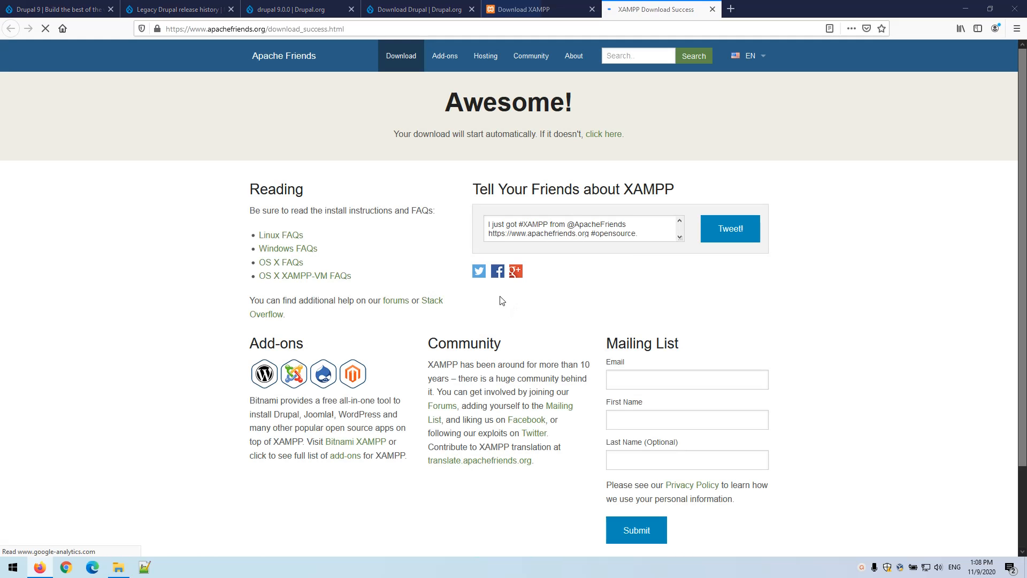
{"action": "left_click", "coordinate": [537, 315]}
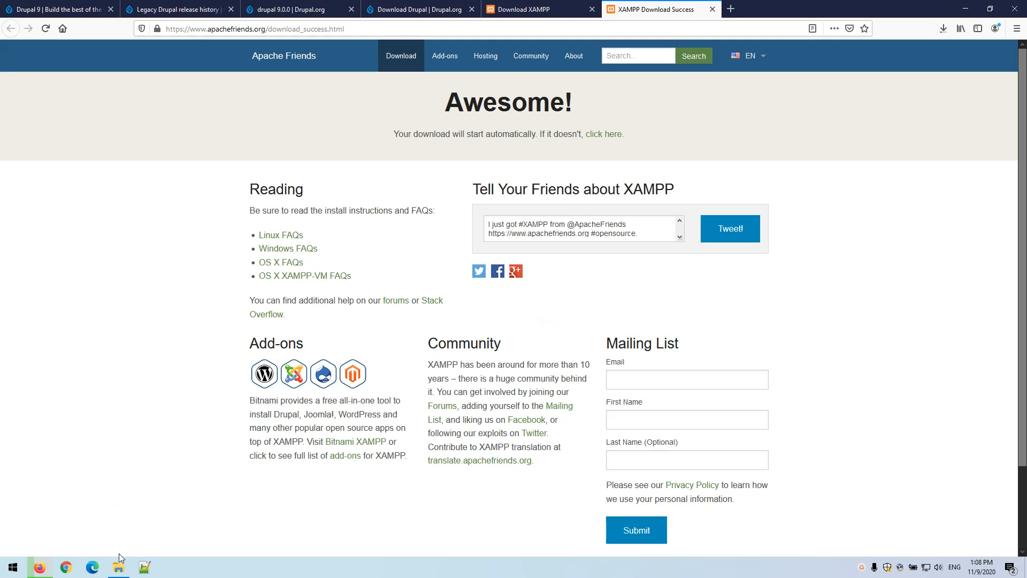
Close the XAMPP success tab and run the downloaded xampp installer from the Downloads folder
{"action": "left_click", "coordinate": [118, 568]}
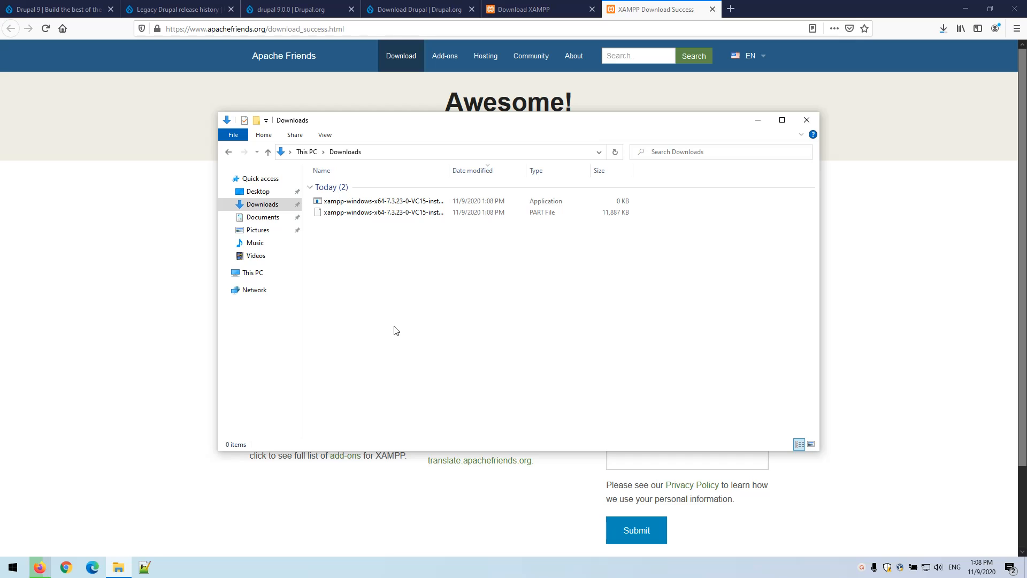
{"action": "left_click", "coordinate": [470, 493]}
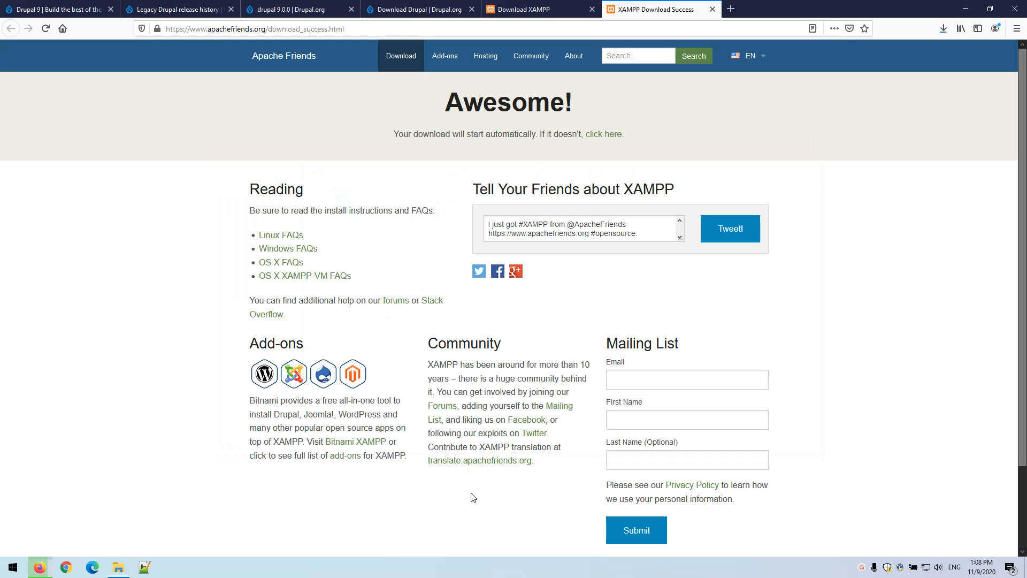
{"action": "middle_click", "coordinate": [625, 5]}
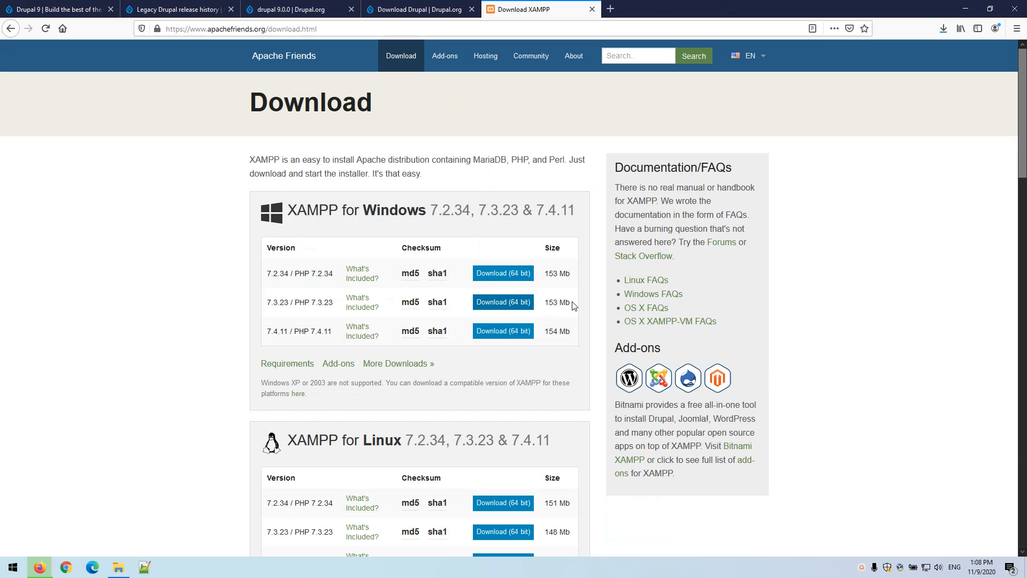
{"action": "key", "text": "alt+Tab"}
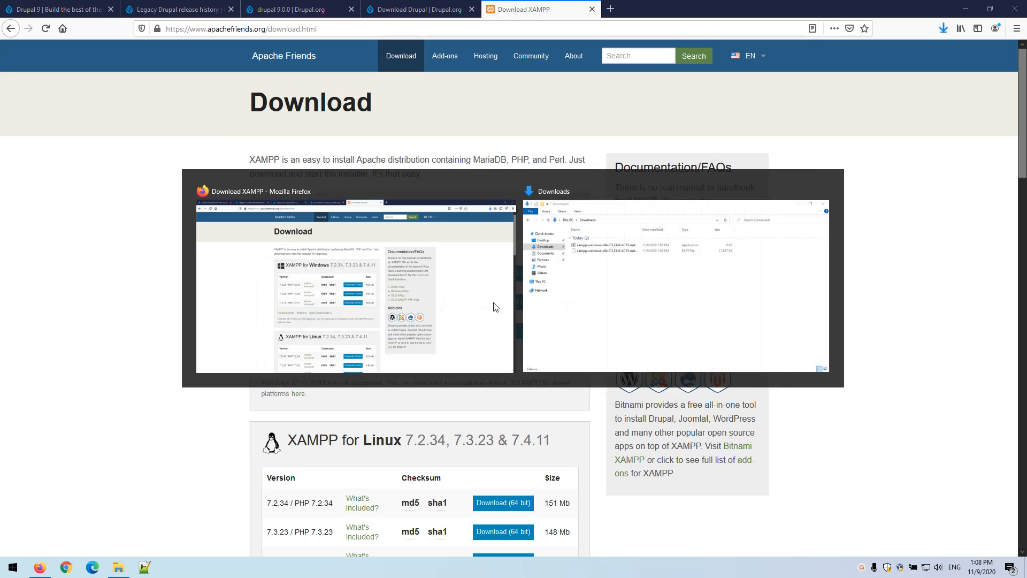
{"action": "double_click", "coordinate": [368, 203]}
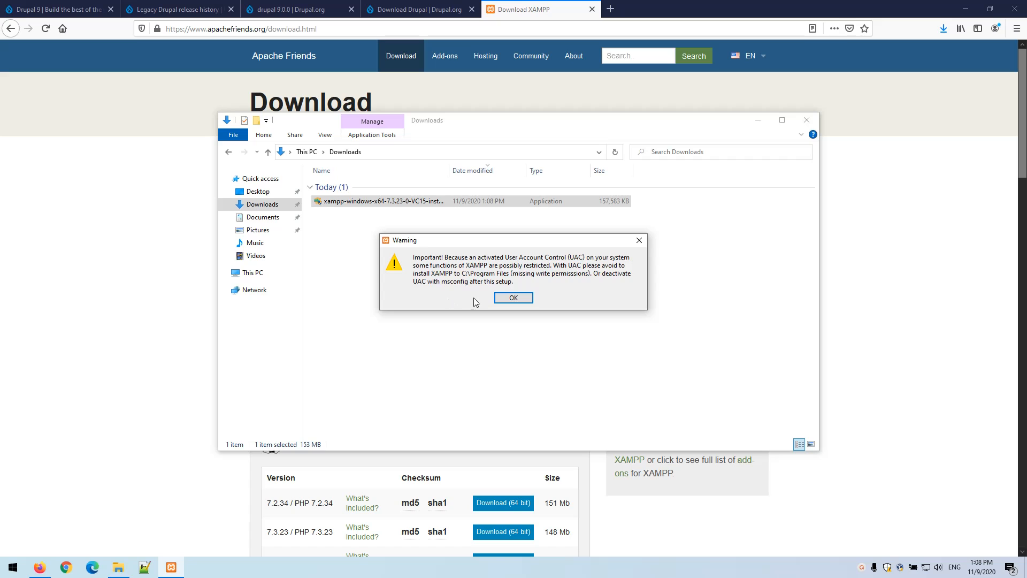
Dismiss the UAC warning and deselect FileZilla, Tomcat, Perl, Webalizer and Fake Sendmail components
{"action": "left_click", "coordinate": [512, 299]}
{"action": "left_click", "coordinate": [582, 388]}
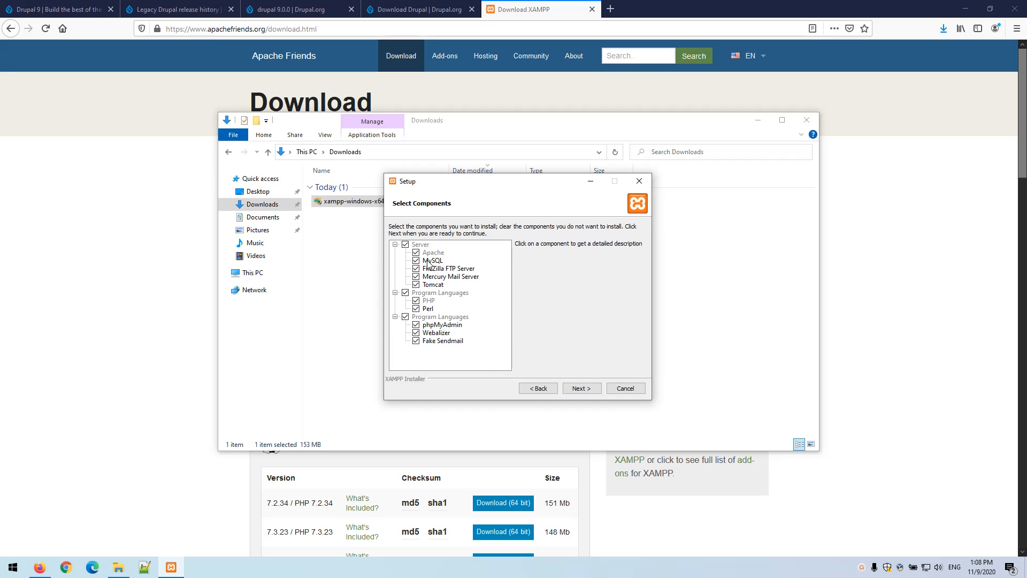
{"action": "left_click", "coordinate": [416, 269]}
{"action": "left_click", "coordinate": [416, 285]}
{"action": "left_click", "coordinate": [416, 309]}
{"action": "left_click", "coordinate": [416, 332]}
{"action": "left_click", "coordinate": [416, 341]}
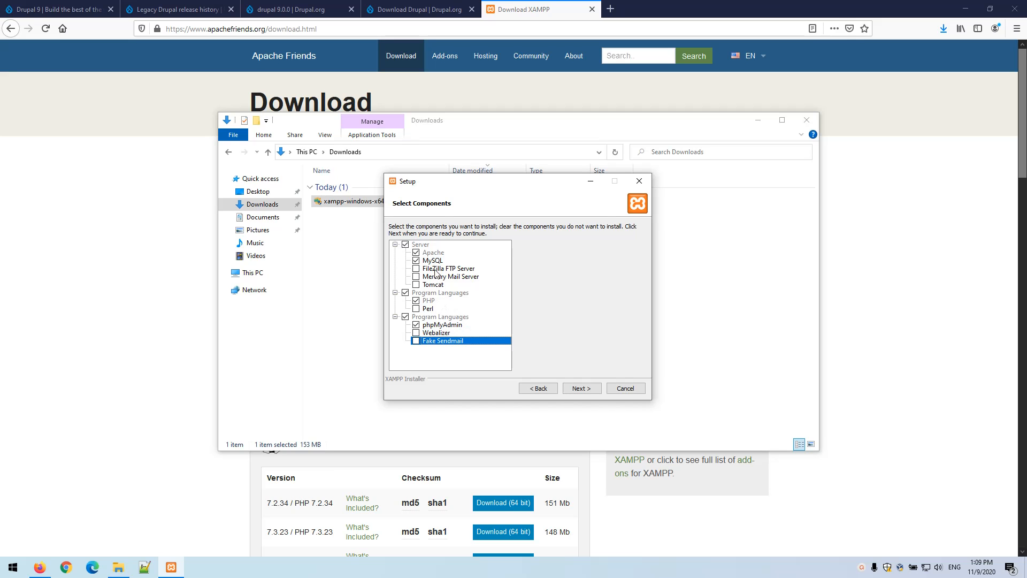
Install into C:\xampp in English, skipping the Bitnami information
{"action": "left_click", "coordinate": [588, 390]}
{"action": "left_click", "coordinate": [590, 392]}
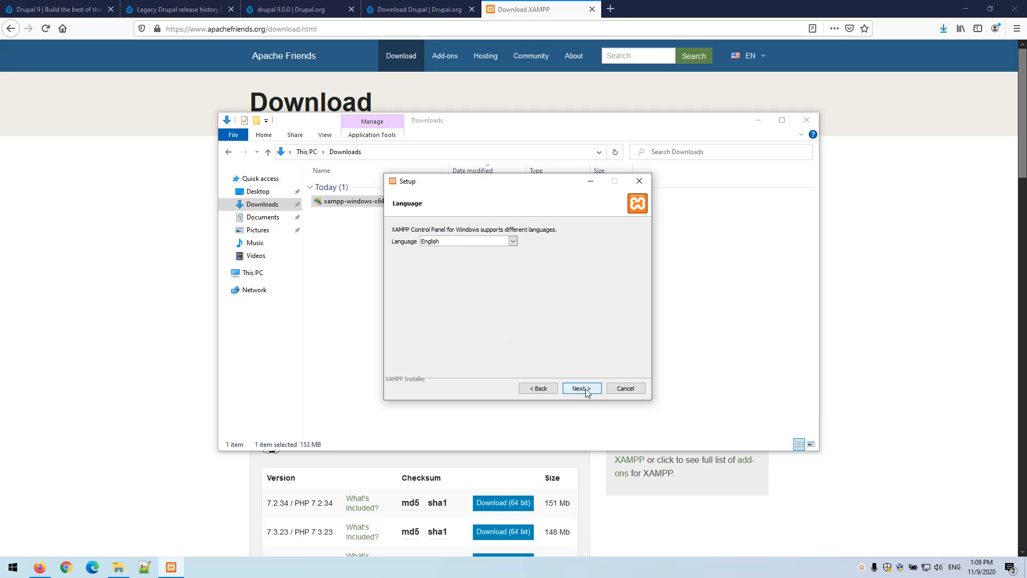
{"action": "left_click", "coordinate": [582, 392]}
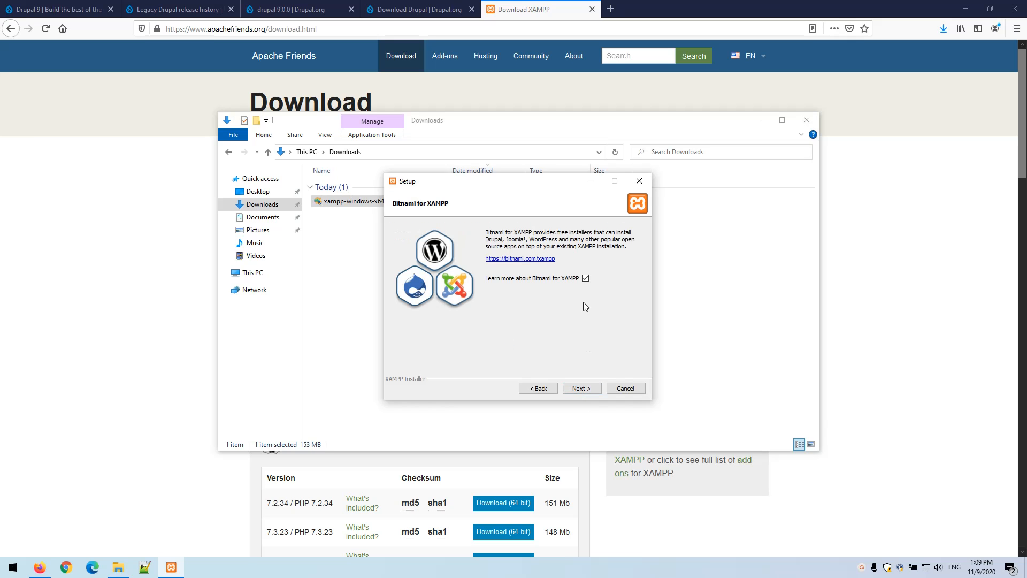
{"action": "left_click", "coordinate": [585, 279]}
{"action": "left_click", "coordinate": [590, 391]}
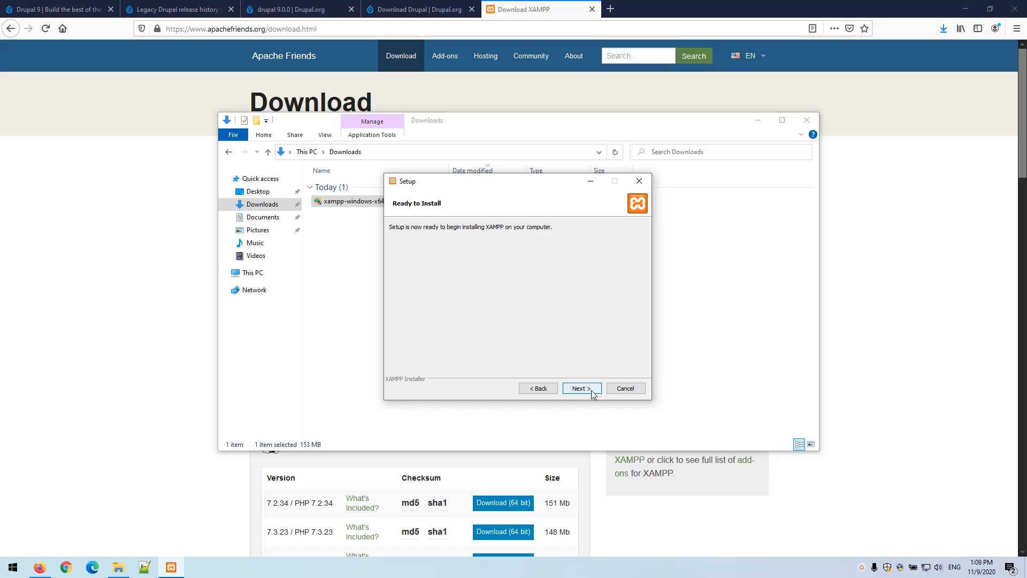
{"action": "left_click", "coordinate": [592, 393]}
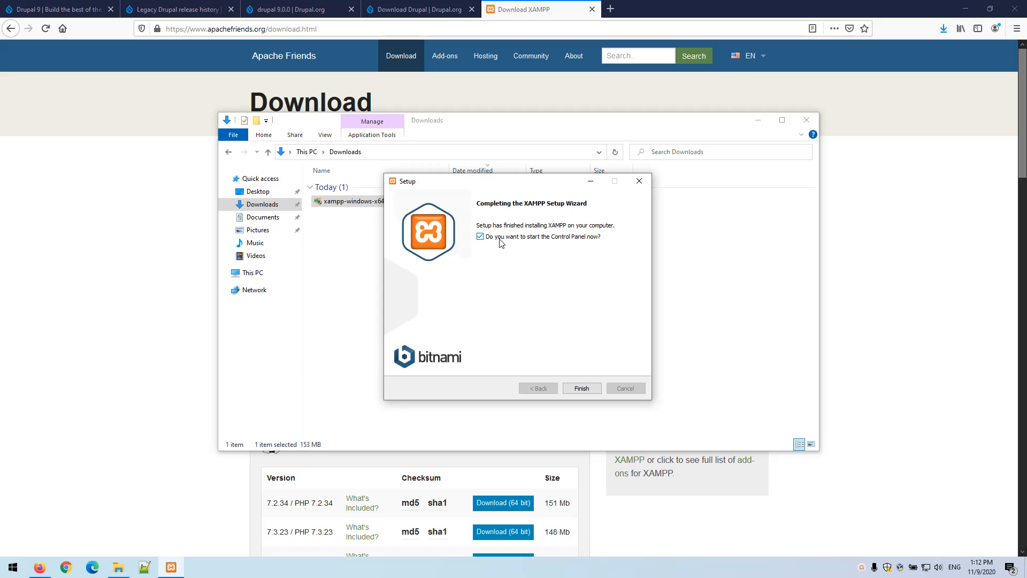
Launch the Control Panel, attempt Apache and MySQL autostart, then quit after the access-denied error
{"action": "left_click", "coordinate": [582, 388]}
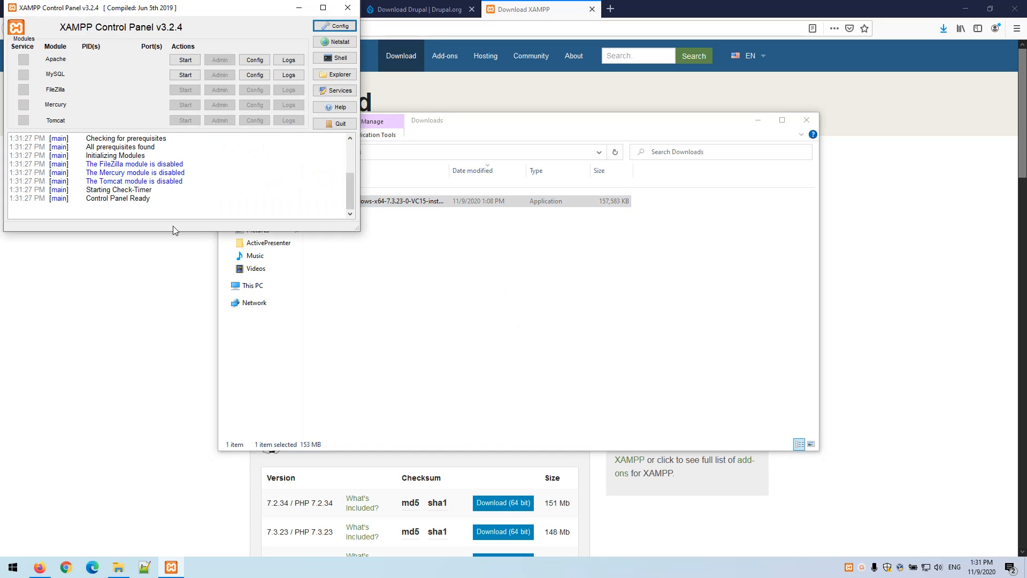
{"action": "left_click_drag", "start_coordinate": [102, 14], "coordinate": [427, 203]}
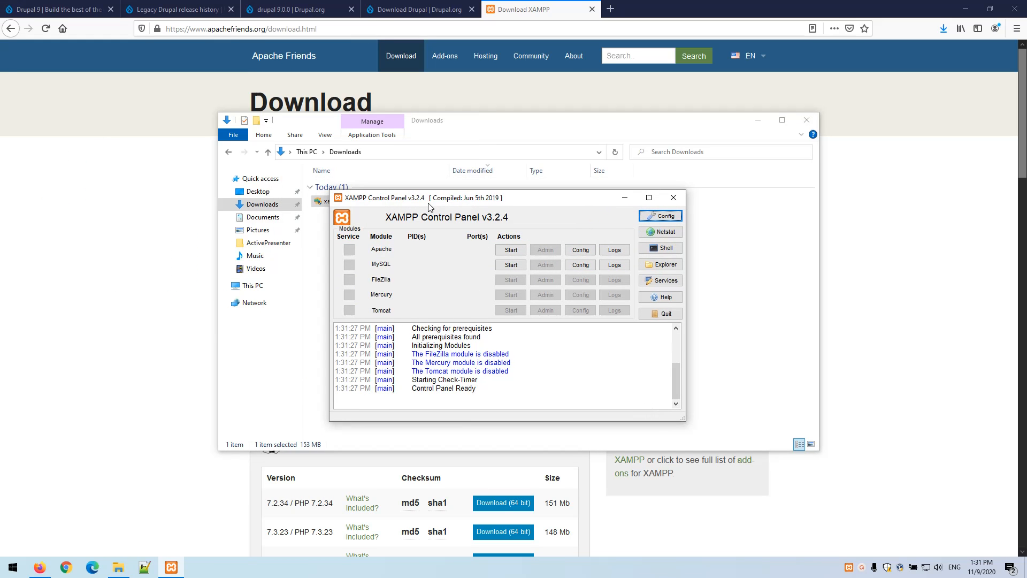
{"action": "left_click", "coordinate": [667, 216]}
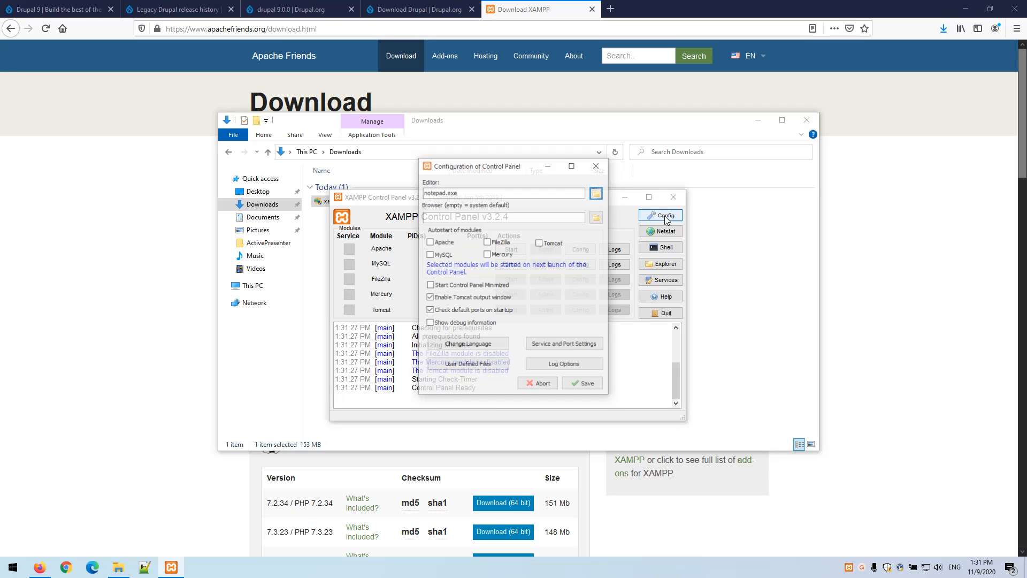
{"action": "left_click", "coordinate": [448, 243]}
{"action": "left_click", "coordinate": [442, 256]}
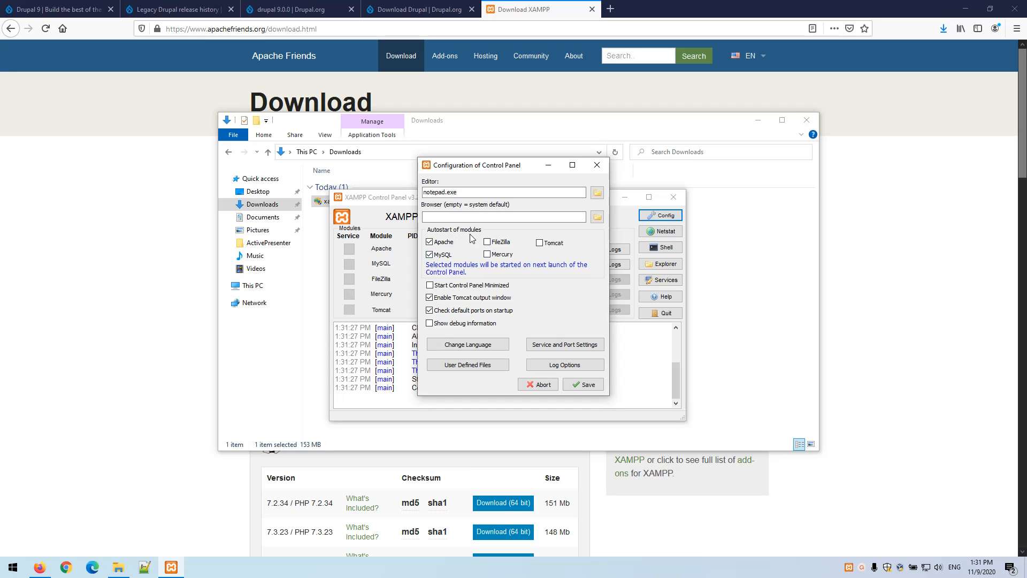
{"action": "left_click", "coordinate": [582, 386]}
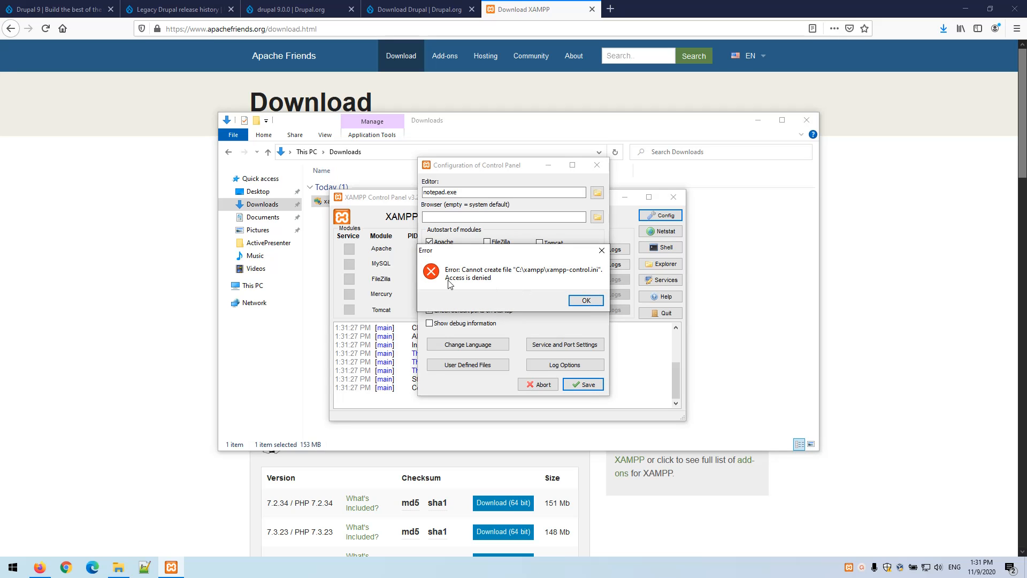
{"action": "left_click", "coordinate": [579, 301]}
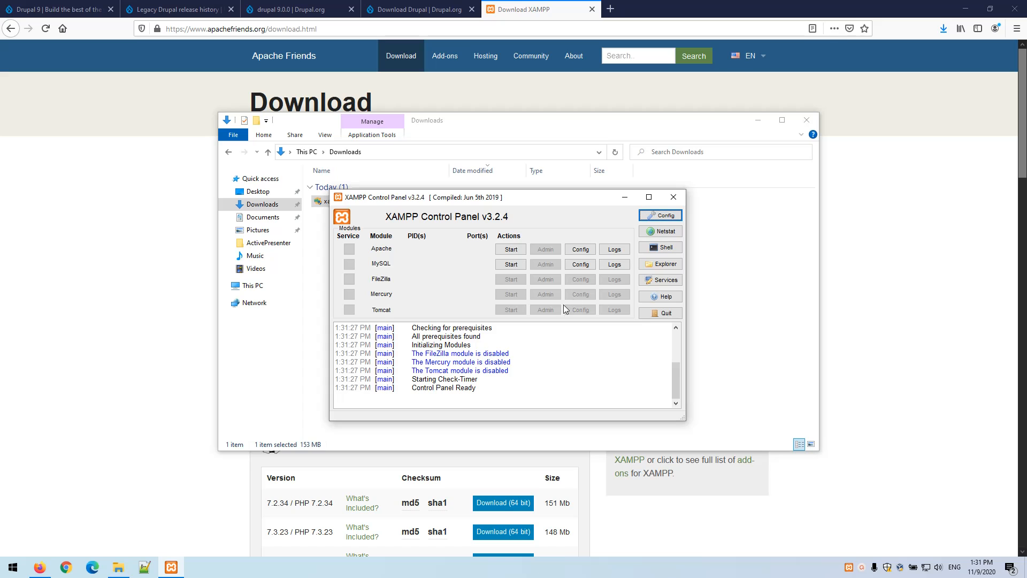
{"action": "left_click", "coordinate": [665, 315]}
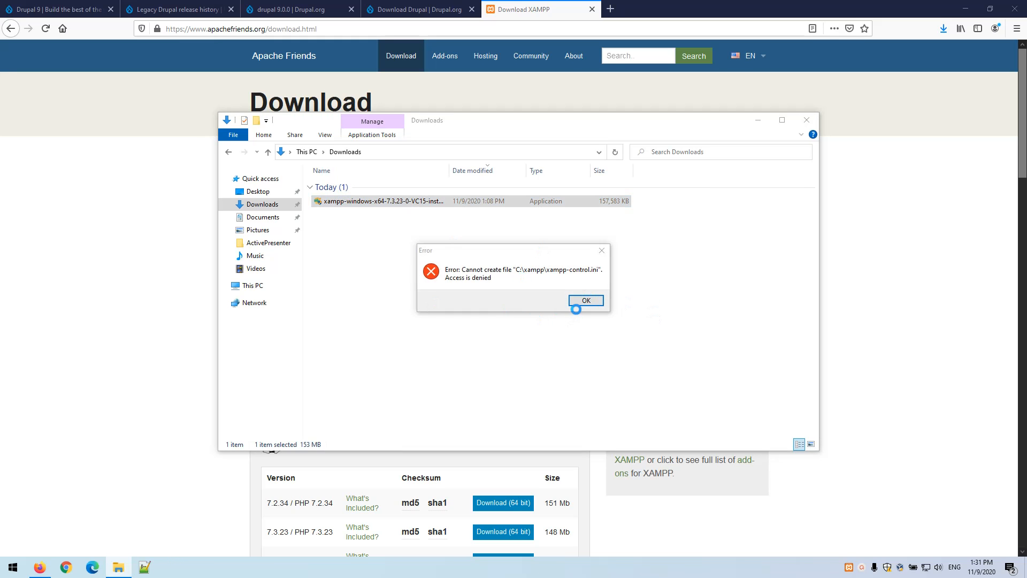
Dismiss the access-denied and access-violation errors and force-close the frozen control panel
{"action": "left_click", "coordinate": [580, 300]}
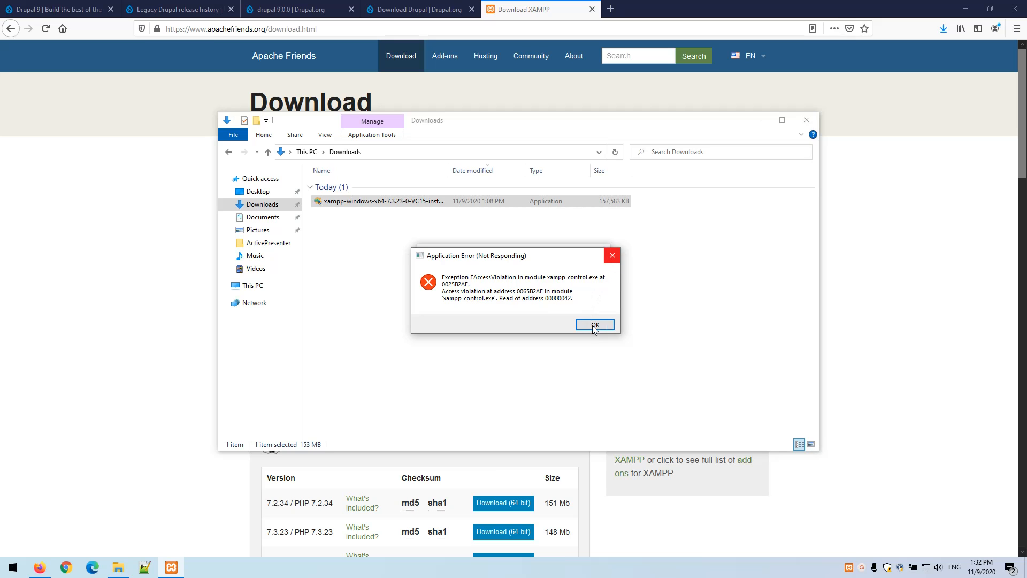
{"action": "left_click", "coordinate": [615, 257]}
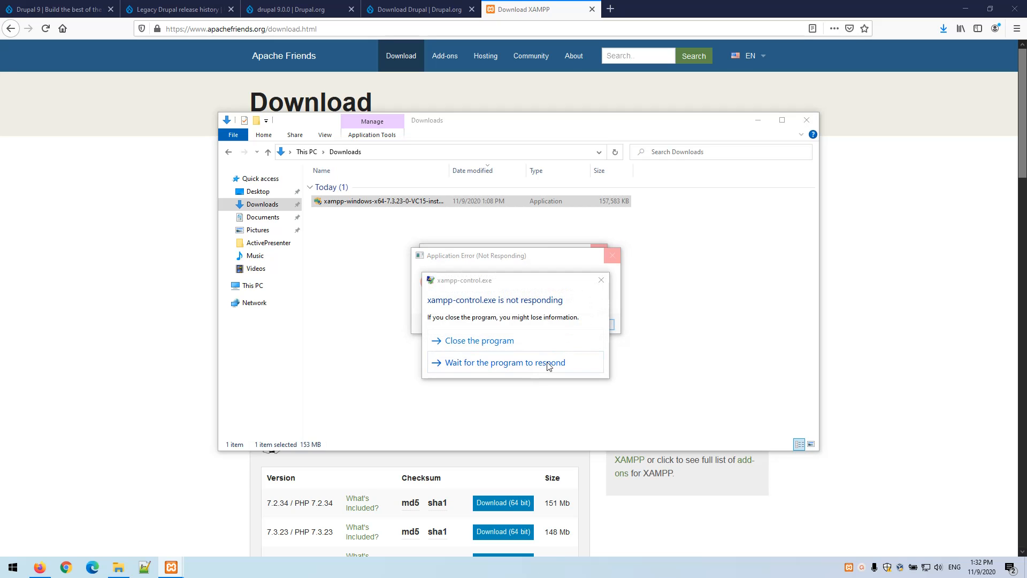
{"action": "left_click", "coordinate": [533, 338]}
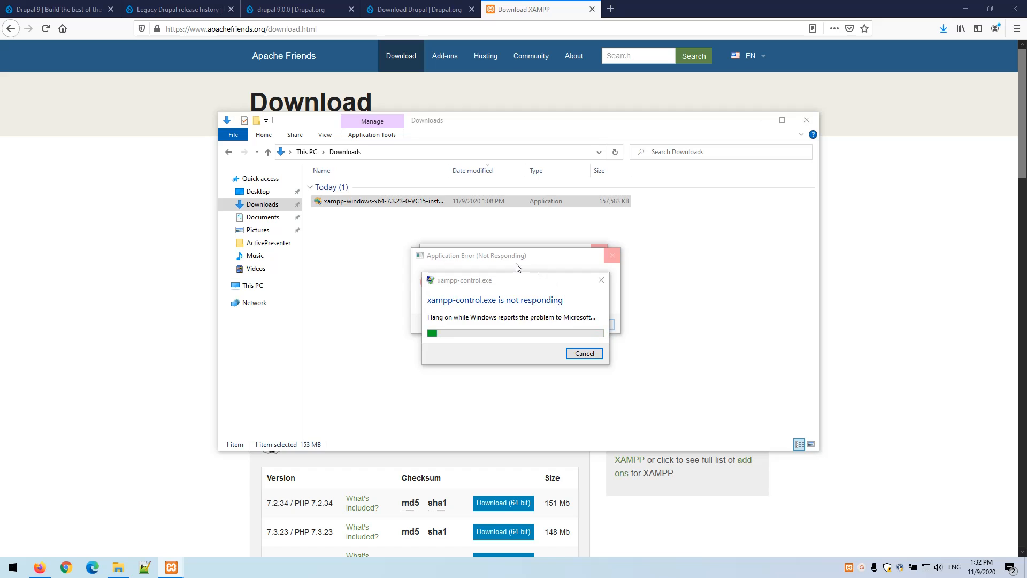
Relaunch XAMPP Control Panel from the Start menu as administrator
{"action": "left_click", "coordinate": [13, 567]}
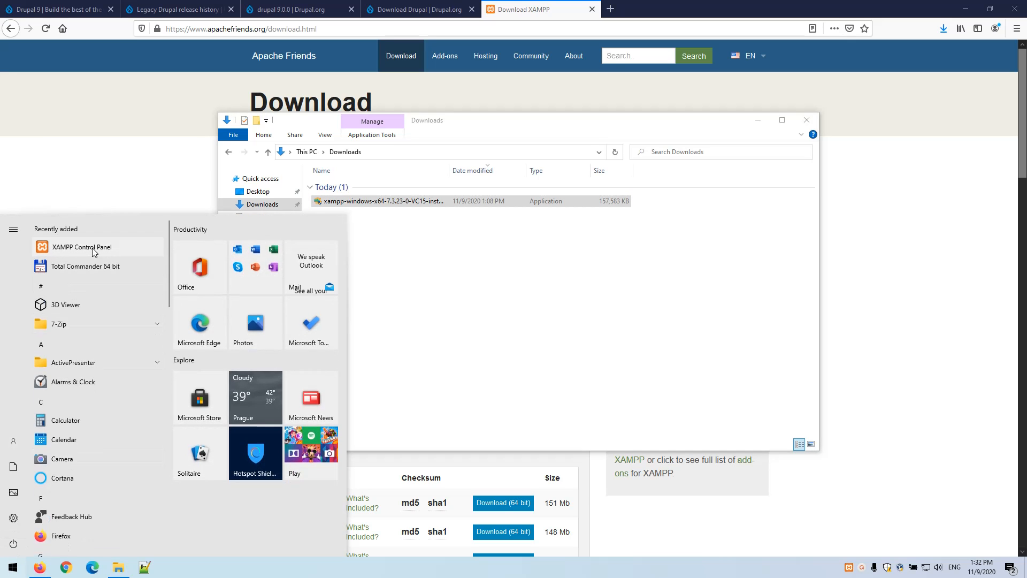
{"action": "right_click", "coordinate": [91, 247]}
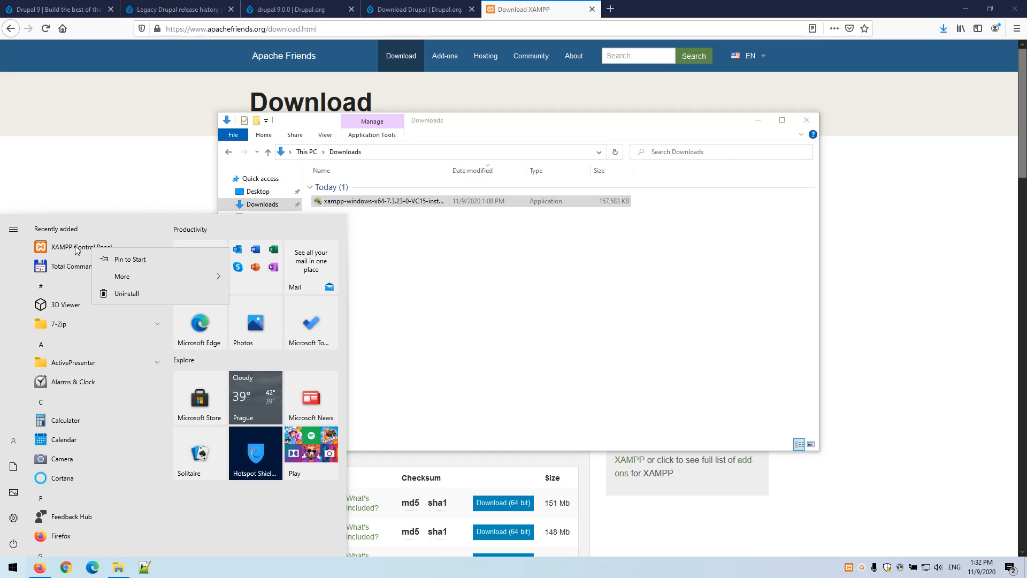
{"action": "mouse_move", "coordinate": [128, 276]}
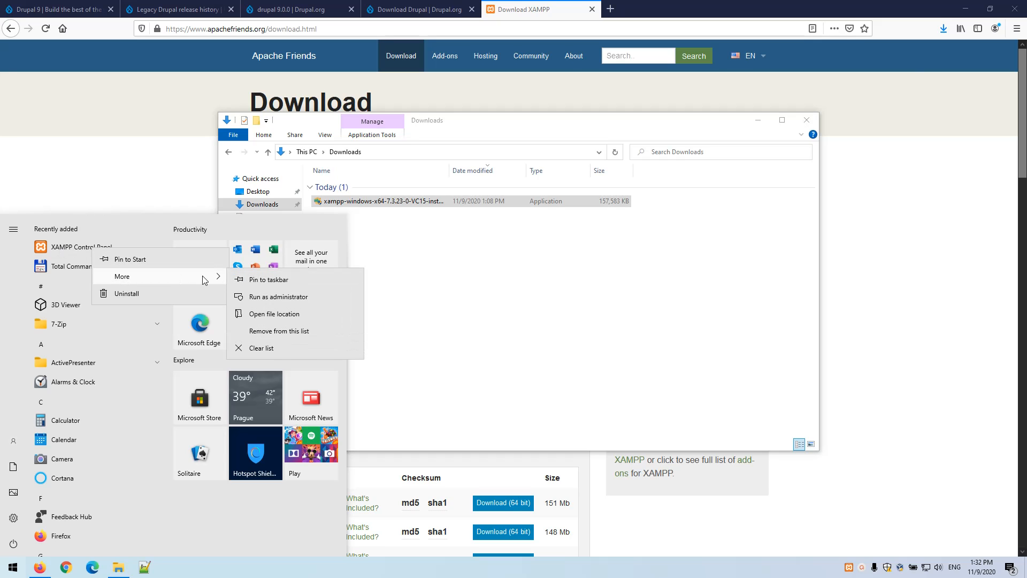
{"action": "key", "text": "Escape"}
{"action": "left_click", "coordinate": [465, 297]}
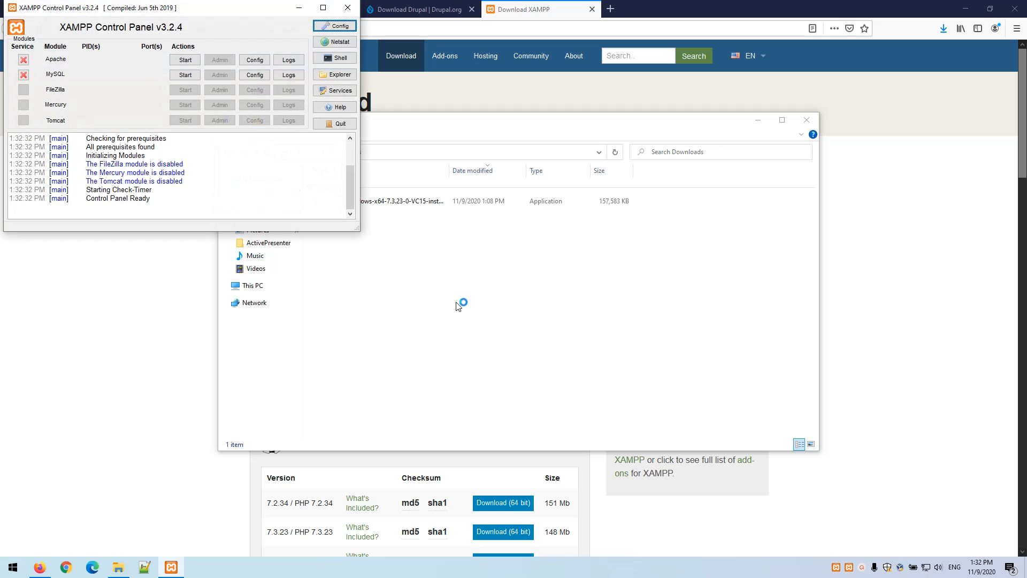
Set Apache and MySQL to autostart in the Control Panel configuration and save
{"action": "left_click_drag", "start_coordinate": [203, 15], "coordinate": [550, 214]}
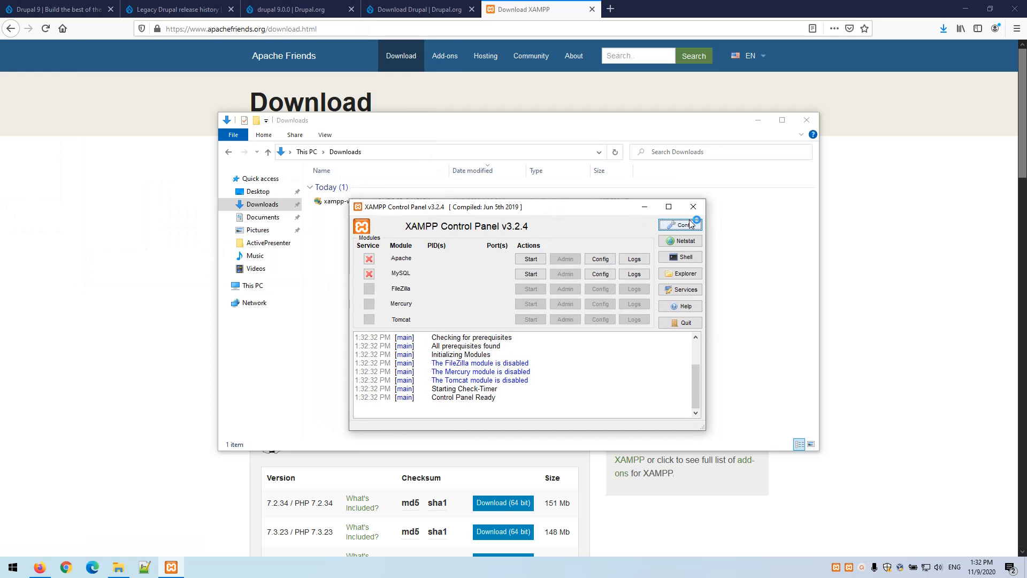
{"action": "left_click", "coordinate": [680, 224]}
{"action": "left_click", "coordinate": [453, 242]}
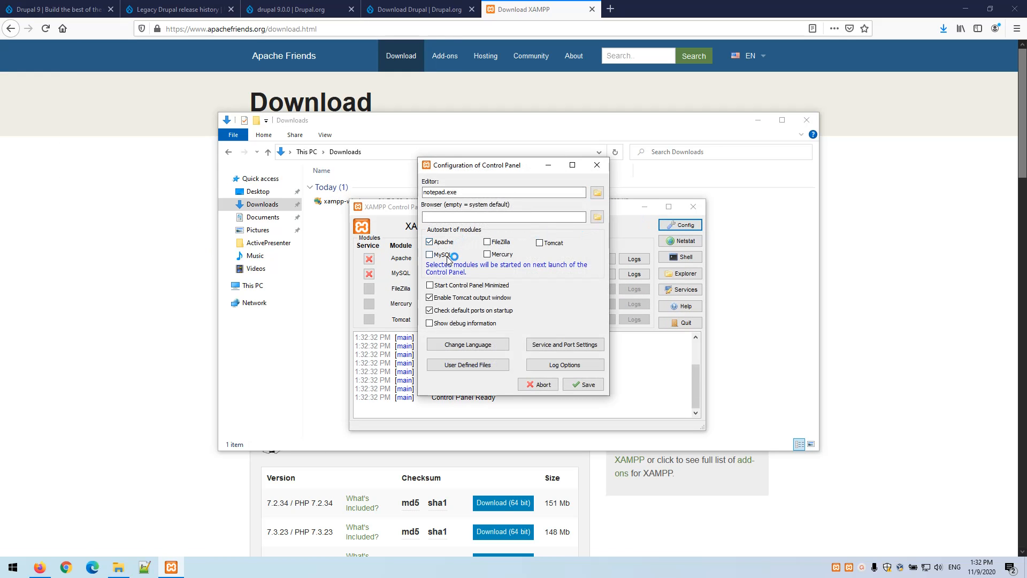
{"action": "left_click", "coordinate": [449, 255]}
{"action": "left_click", "coordinate": [577, 383]}
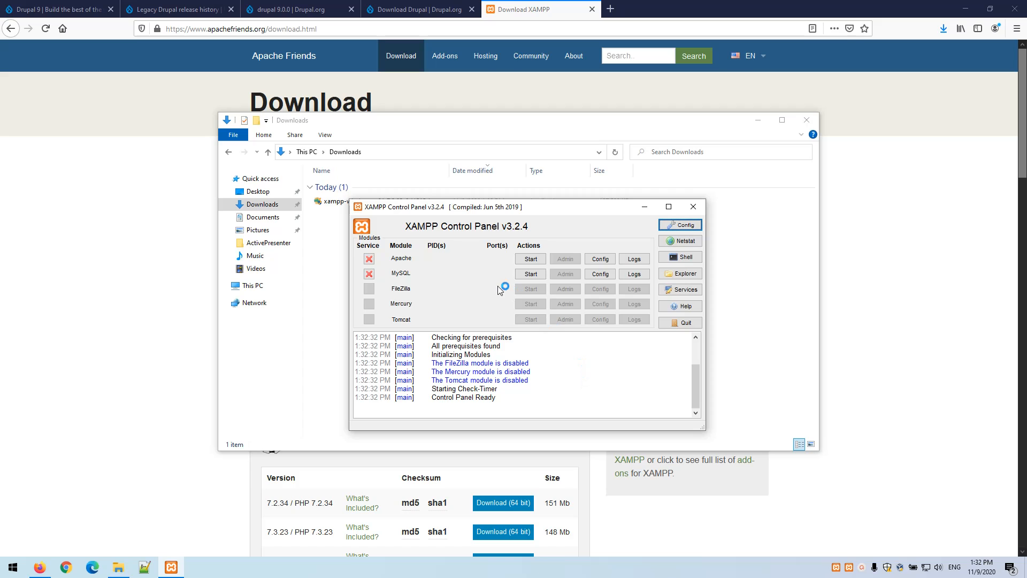
Install Apache and MySQL as Windows services, confirming each prompt
{"action": "left_click", "coordinate": [372, 262]}
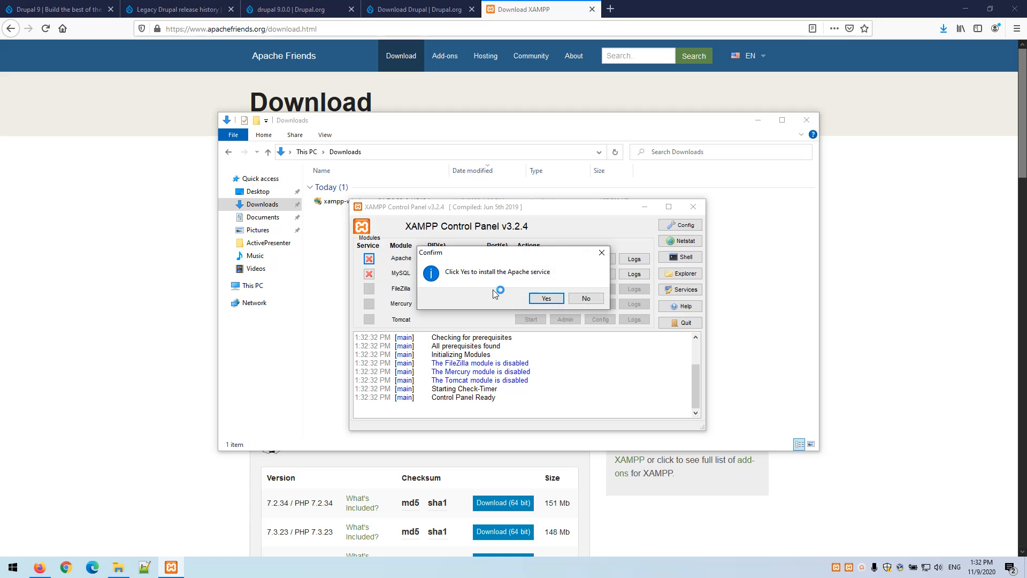
{"action": "left_click", "coordinate": [547, 298]}
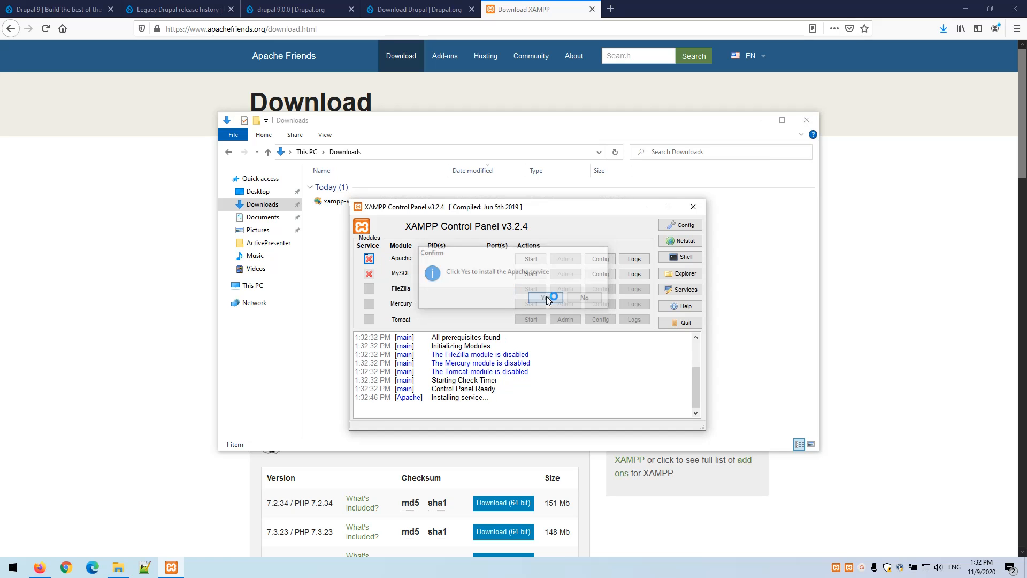
{"action": "left_click", "coordinate": [369, 274]}
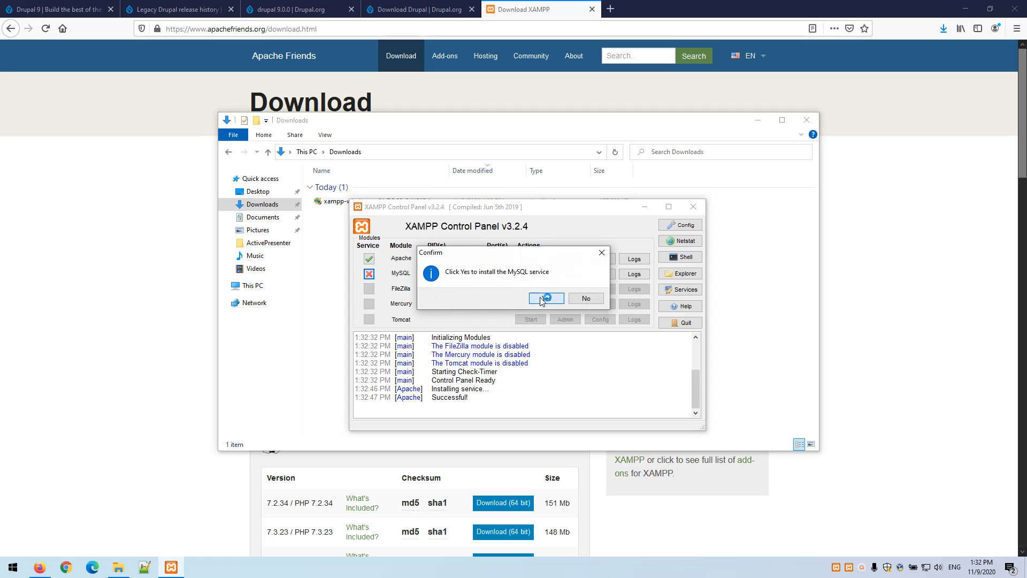
{"action": "left_click", "coordinate": [545, 297]}
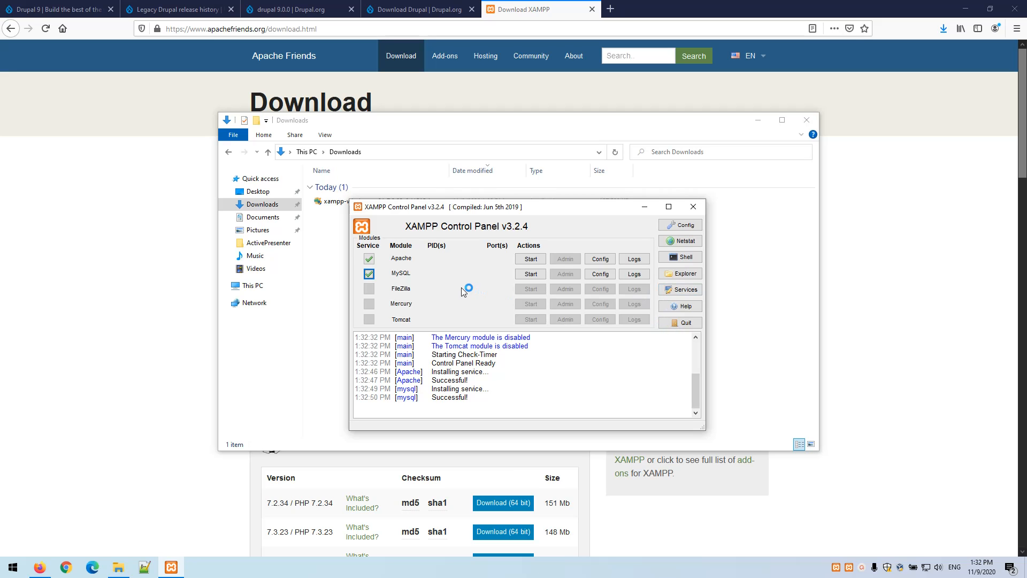
Start Apache on ports 80/443 and MySQL on 3306, then open a new Firefox tab
{"action": "left_click", "coordinate": [531, 258]}
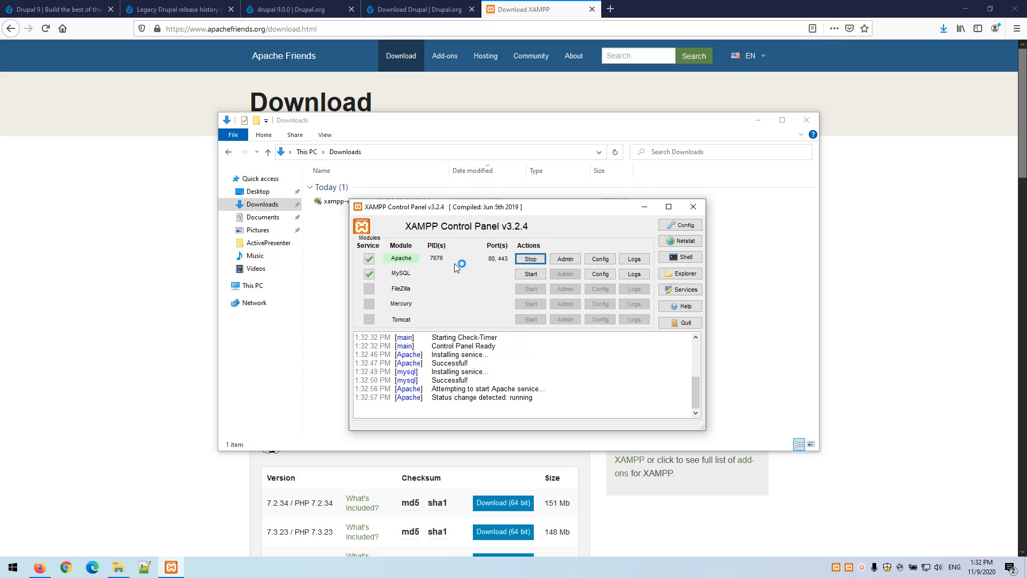
{"action": "left_click", "coordinate": [538, 278]}
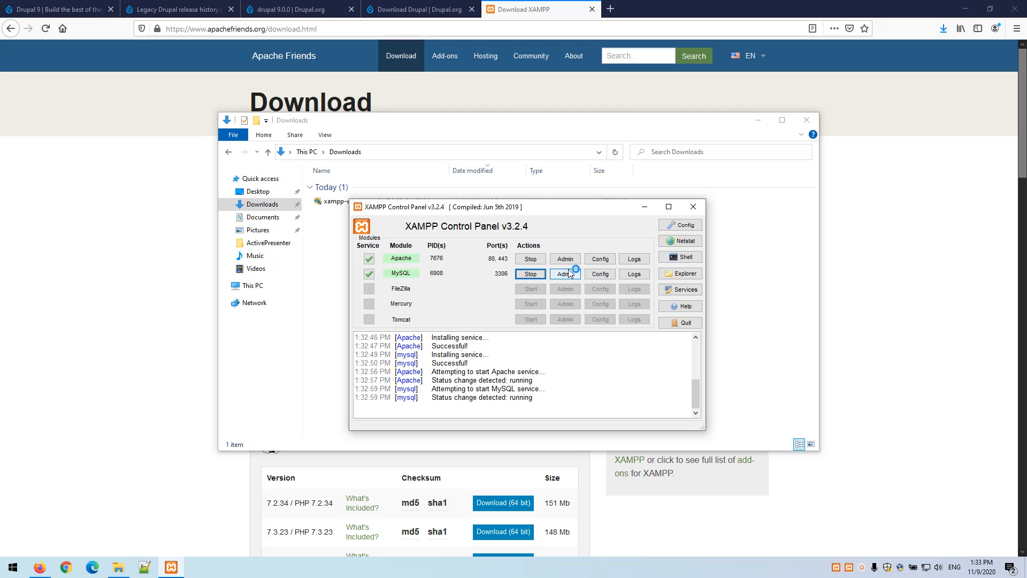
{"action": "left_click", "coordinate": [610, 9]}
Load localhost to confirm the XAMPP for Windows 7.3.23 dashboard, then bring up File Explorer
{"action": "type", "text": "localhost"}
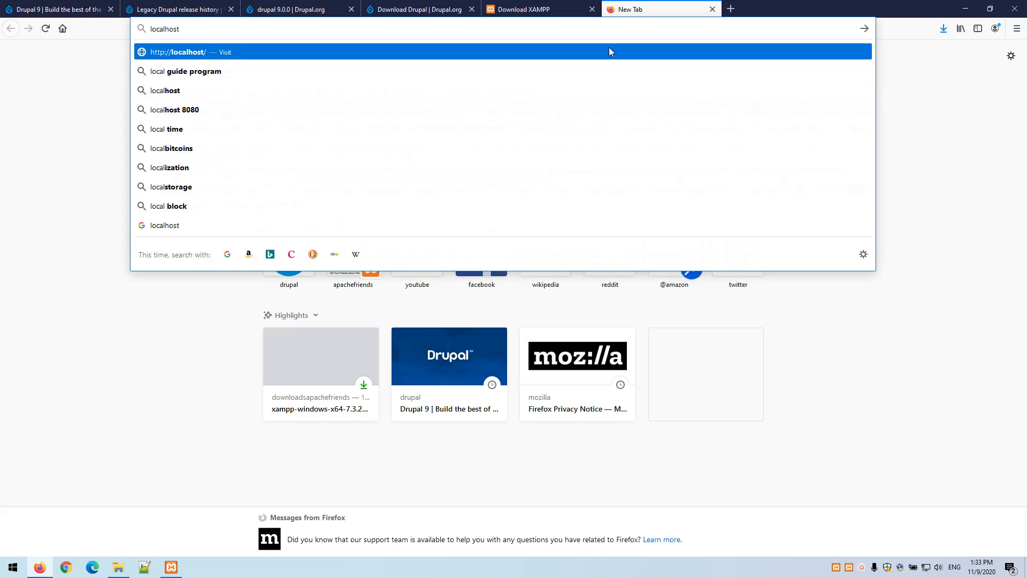
{"action": "key", "text": "Return"}
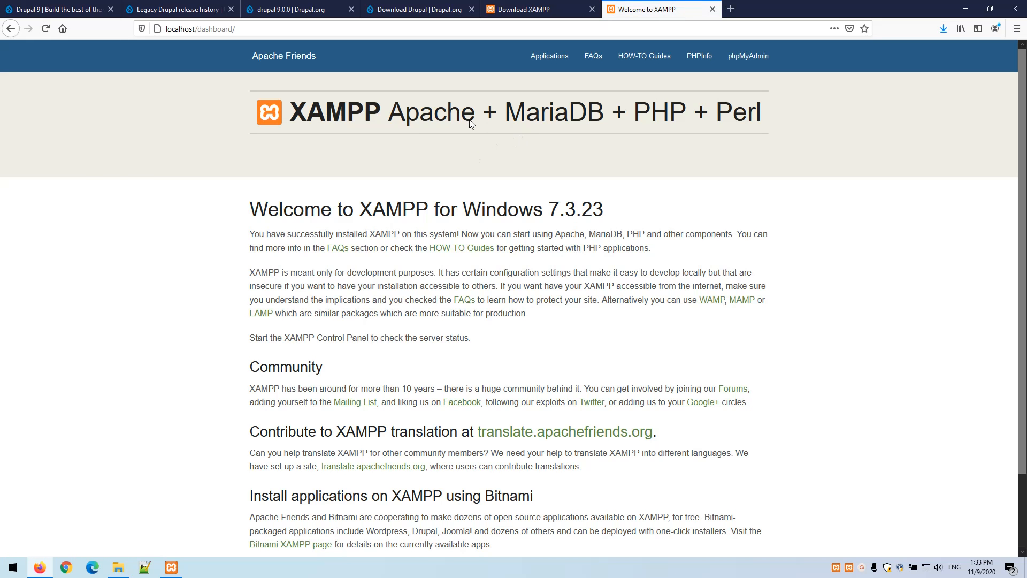
{"action": "left_click", "coordinate": [118, 567]}
Browse to C:\xampp\htdocs, peek into dashboard, then return to the Drupal 9.0.0 release notes
{"action": "left_click", "coordinate": [267, 287]}
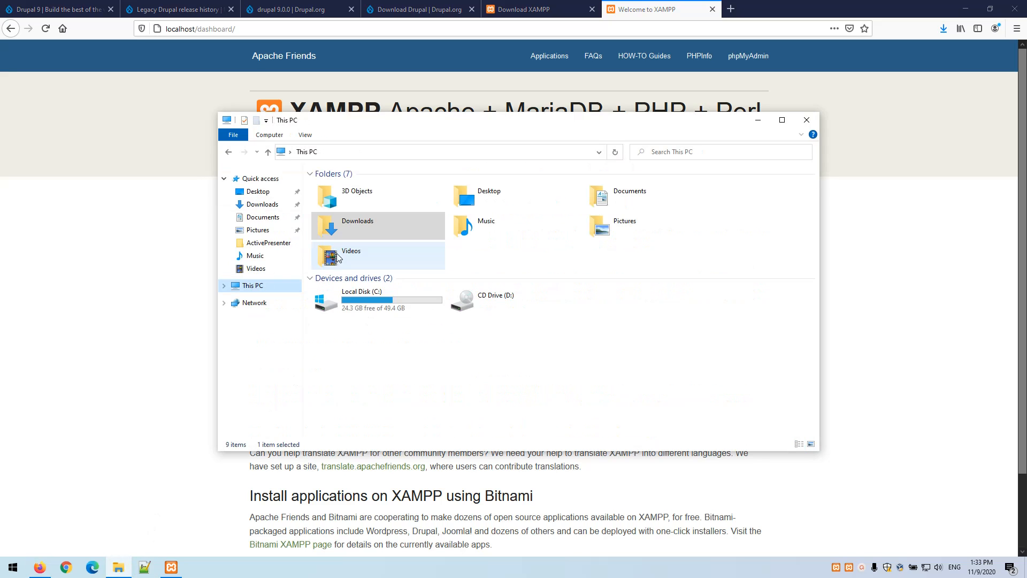
{"action": "double_click", "coordinate": [370, 297]}
{"action": "double_click", "coordinate": [336, 265]}
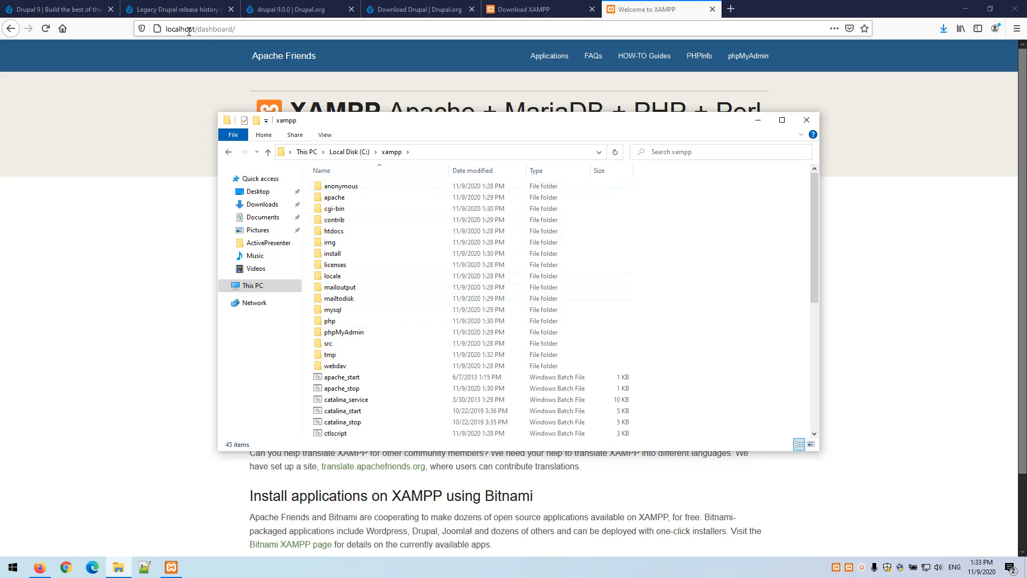
{"action": "left_click", "coordinate": [338, 232]}
{"action": "double_click", "coordinate": [339, 232]}
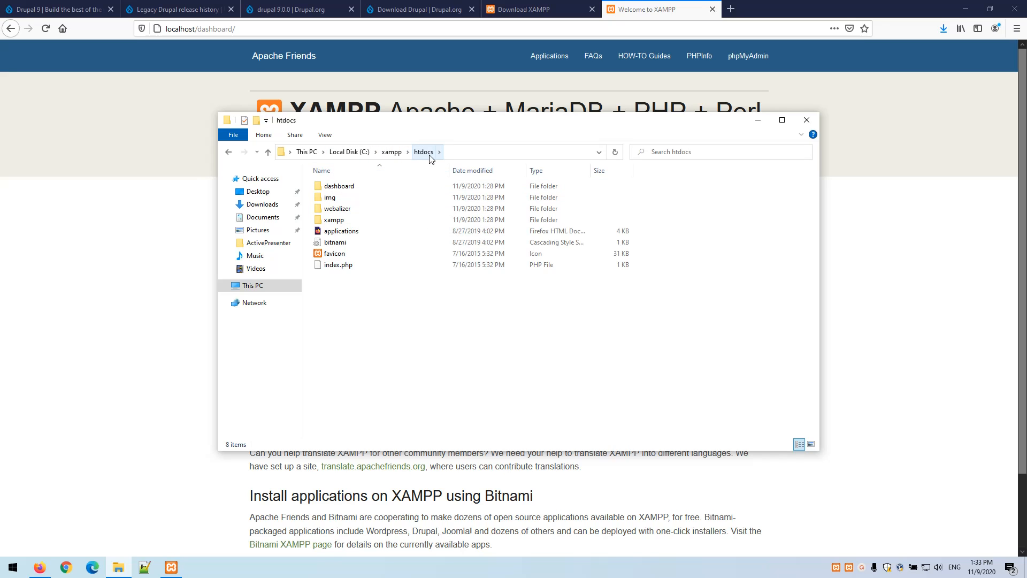
{"action": "double_click", "coordinate": [348, 188]}
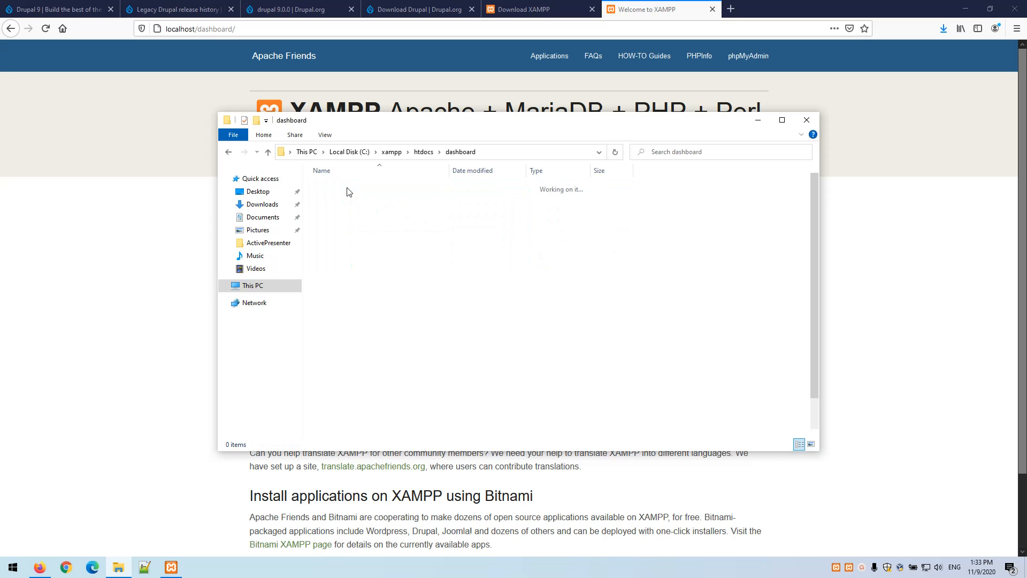
{"action": "left_click", "coordinate": [421, 156]}
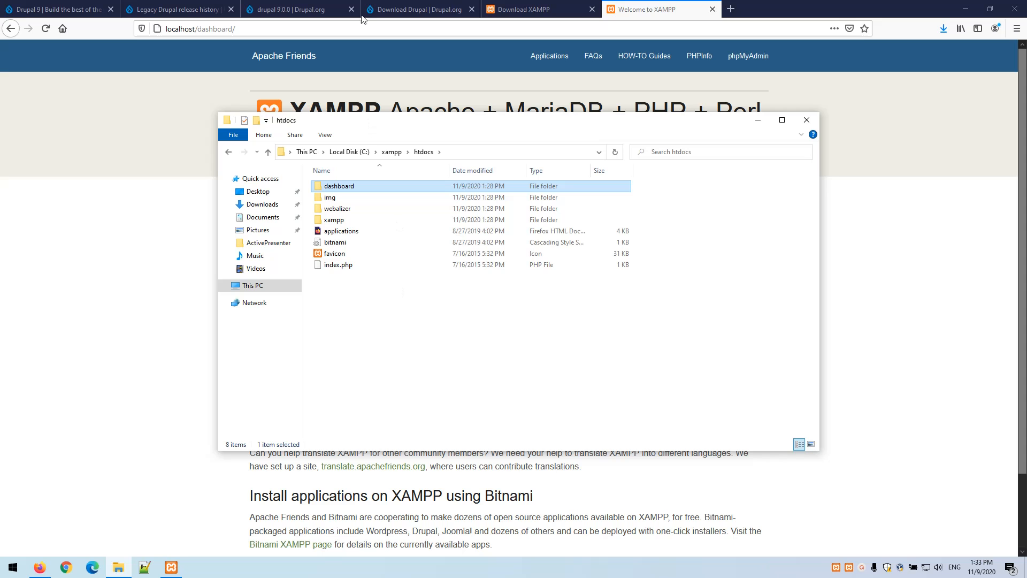
{"action": "left_click", "coordinate": [326, 12]}
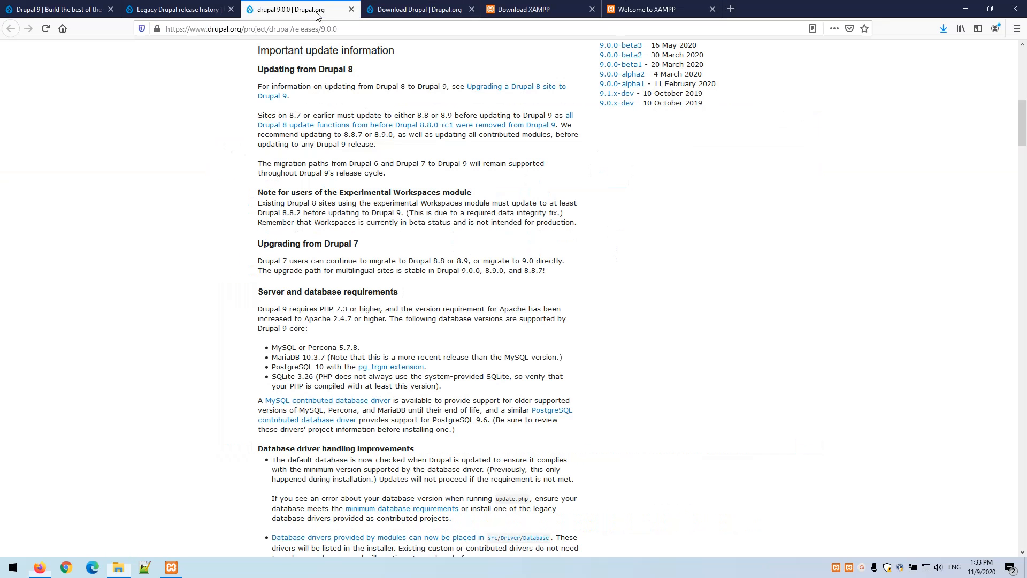
Save drupal-9.0.7.zip from the Download Drupal page, then bring back File Explorer at htdocs
{"action": "left_click", "coordinate": [401, 5]}
{"action": "mouse_move", "coordinate": [666, 63]}
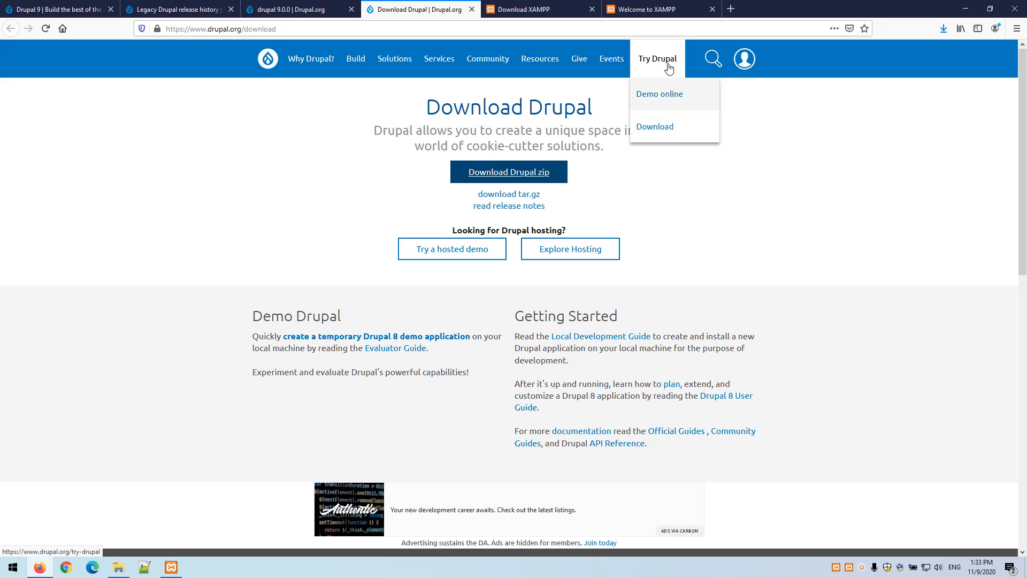
{"action": "left_click", "coordinate": [511, 172]}
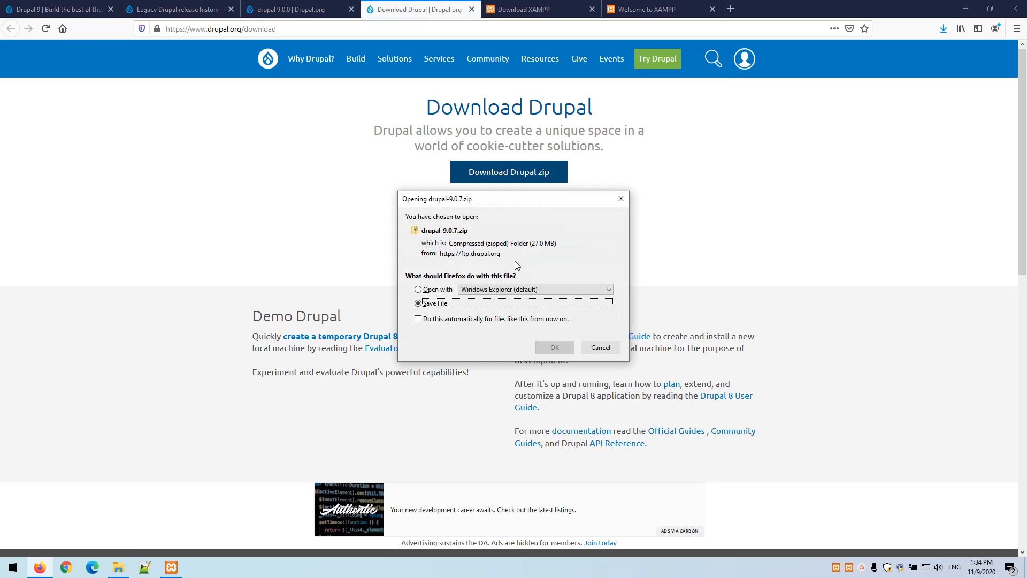
{"action": "left_click", "coordinate": [552, 347]}
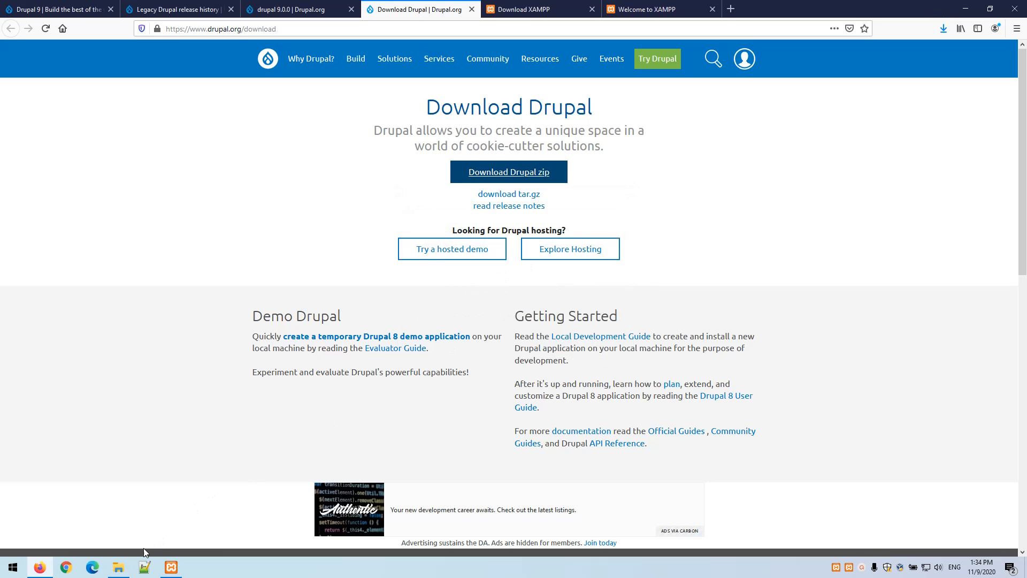
{"action": "left_click", "coordinate": [121, 568]}
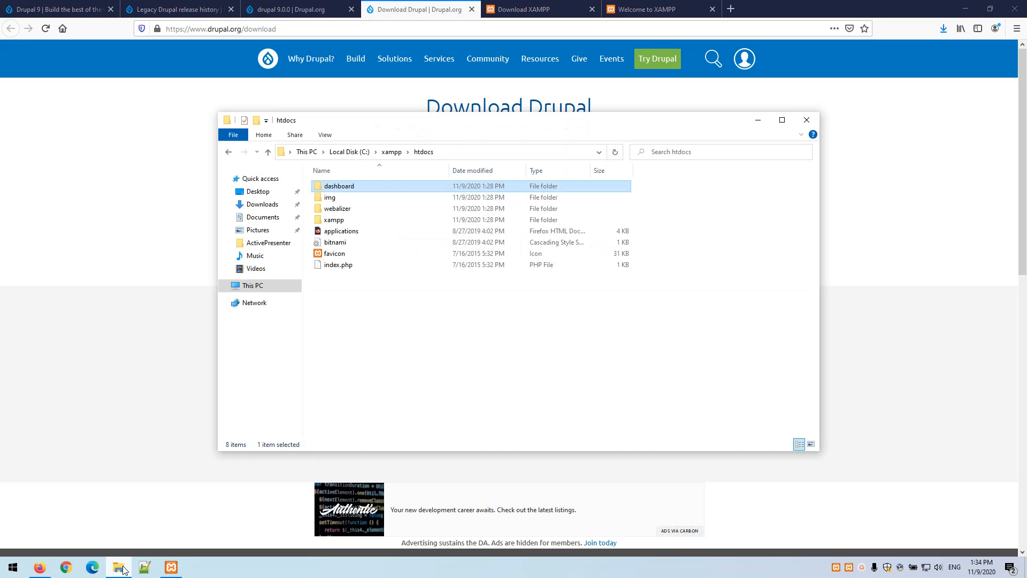
Extract drupal-9.0.7.zip in Downloads with 7-Zip into a drupal-9.0.7 folder
{"action": "left_click", "coordinate": [262, 205]}
{"action": "left_click", "coordinate": [353, 202]}
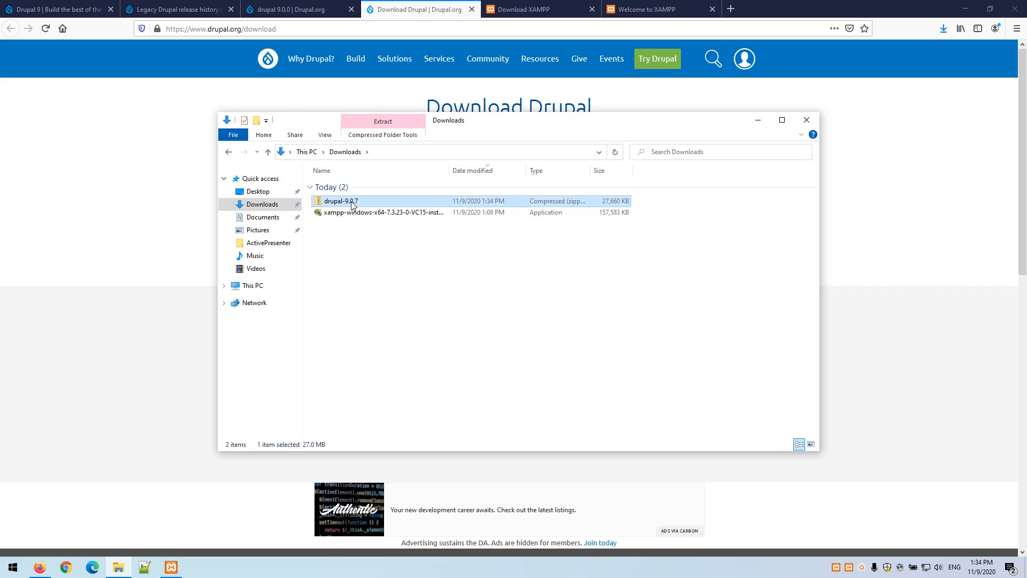
{"action": "right_click", "coordinate": [351, 204]}
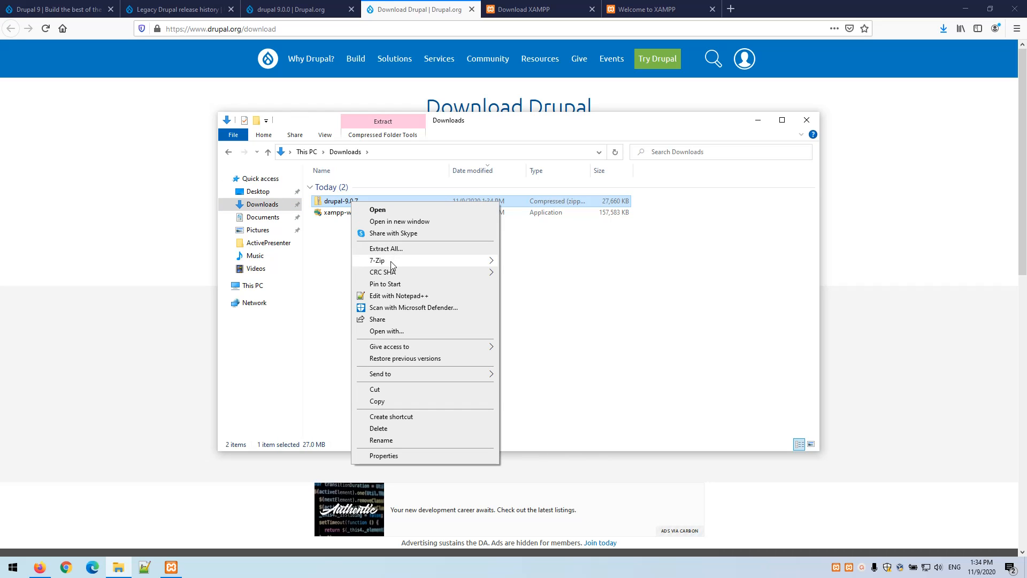
{"action": "mouse_move", "coordinate": [394, 263]}
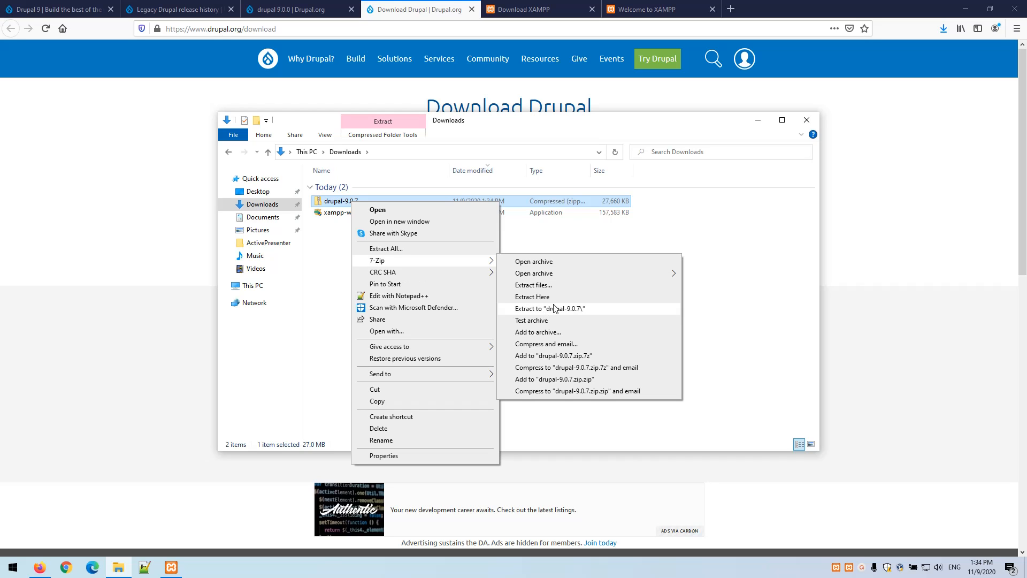
{"action": "left_click", "coordinate": [547, 310]}
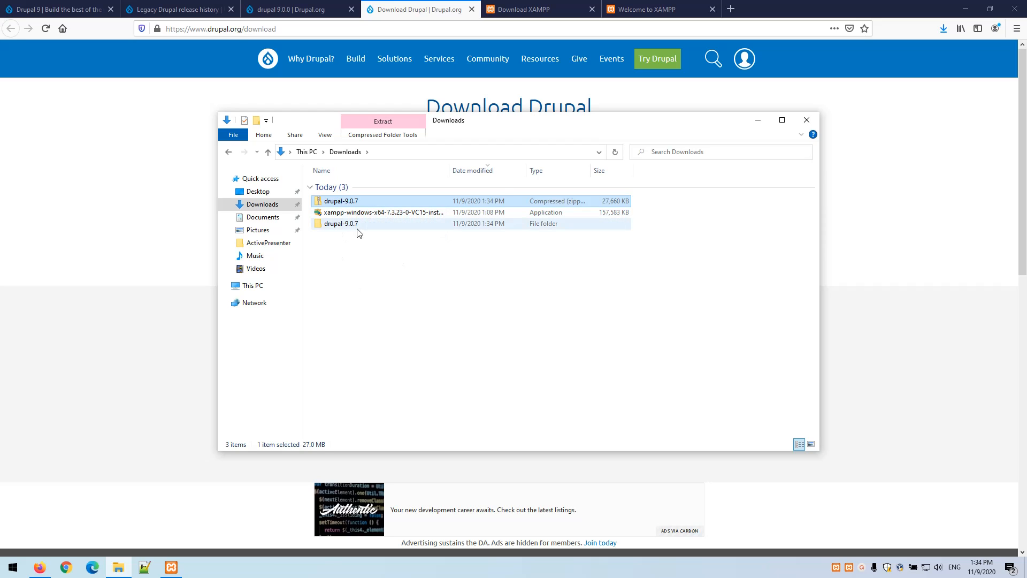
Rename the extracted drupal-9.0.7 folder to drupal9
{"action": "left_click", "coordinate": [356, 224]}
{"action": "key", "text": "F2"}
{"action": "left_click", "coordinate": [347, 224]}
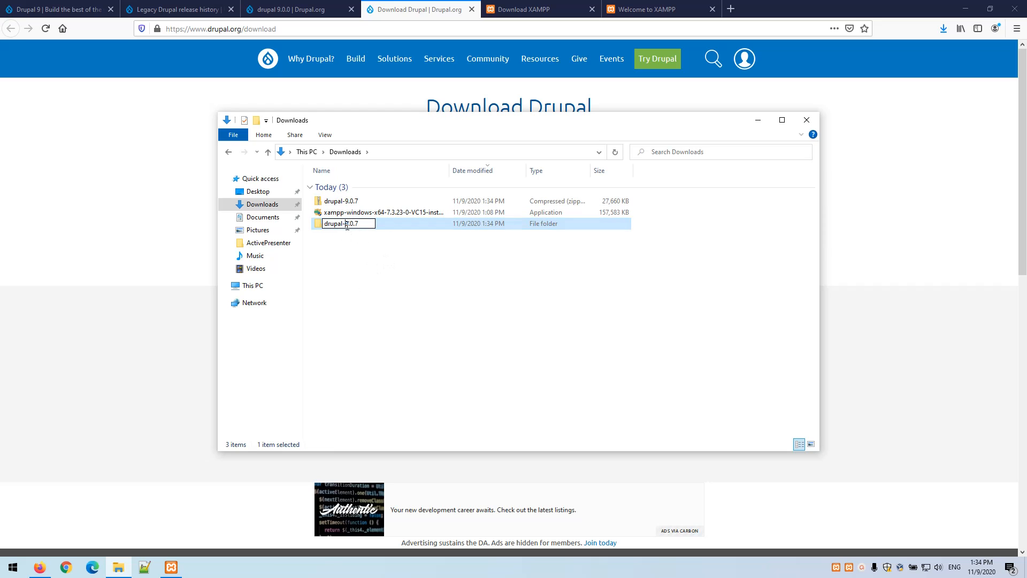
{"action": "key", "text": "BackSpace"}
{"action": "key", "text": "End"}
{"action": "key", "text": "BackSpace"}
{"action": "key", "text": "BackSpace"}
{"action": "key", "text": "BackSpace"}
{"action": "key", "text": "BackSpace"}
{"action": "key", "text": "Return"}
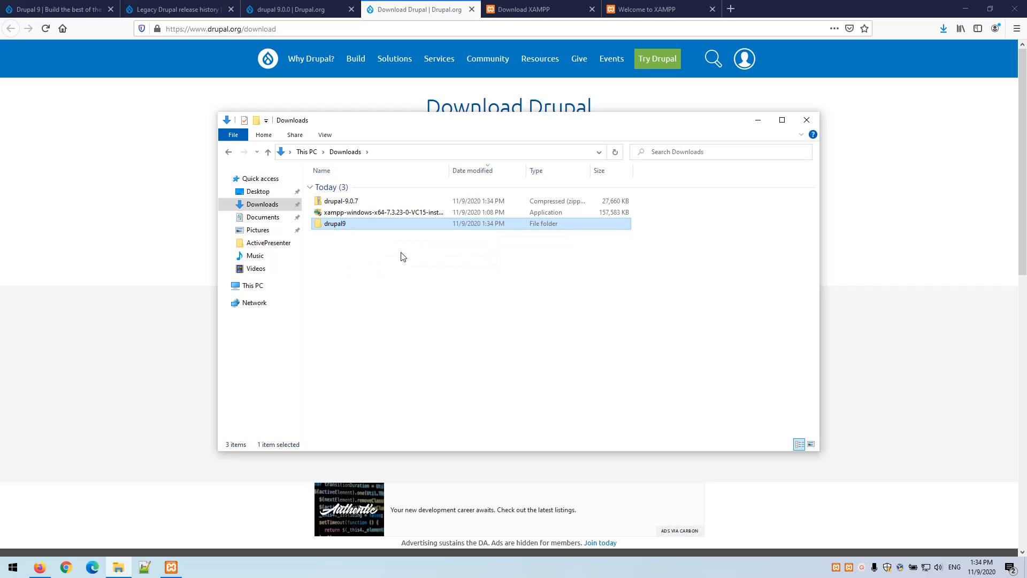
Append -blog so the folder is named drupal9-blog
{"action": "key", "text": "F2"}
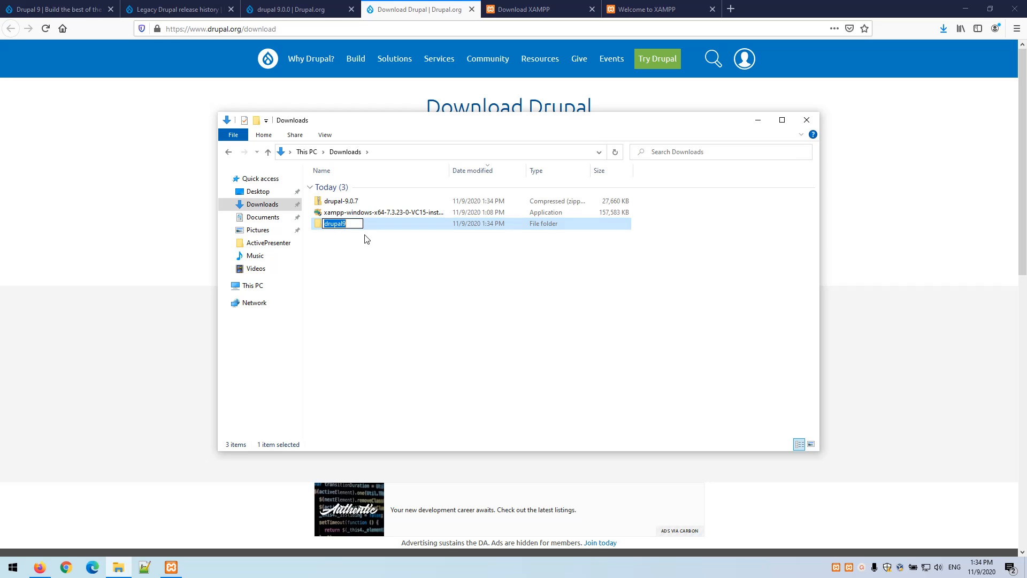
{"action": "key", "text": "End"}
{"action": "type", "text": "-blog"}
{"action": "key", "text": "Return"}
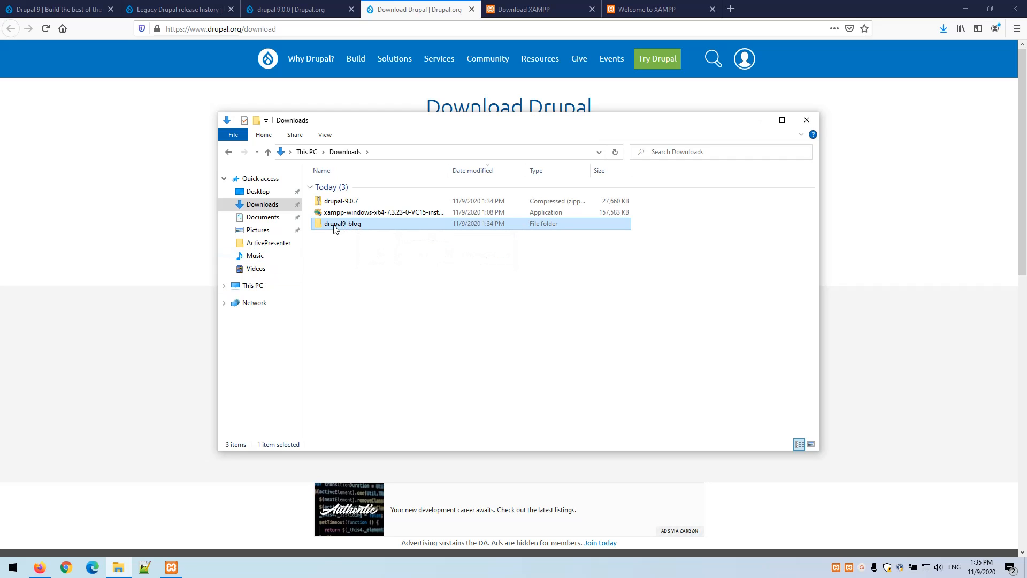
{"action": "left_click", "coordinate": [227, 287]}
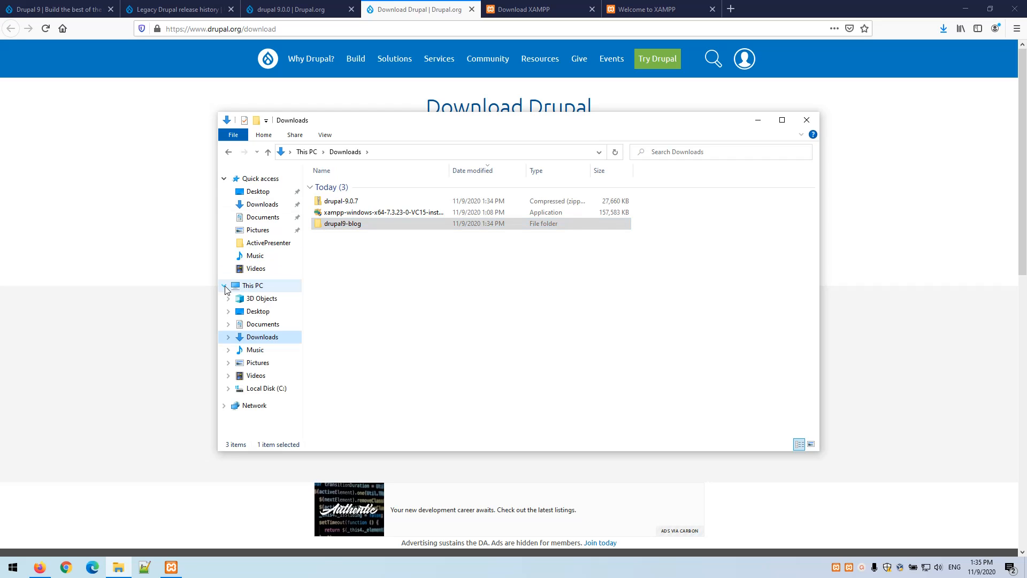
Drag drupal9-blog onto C:\xampp\htdocs in the navigation pane and move it there
{"action": "left_click", "coordinate": [228, 389]}
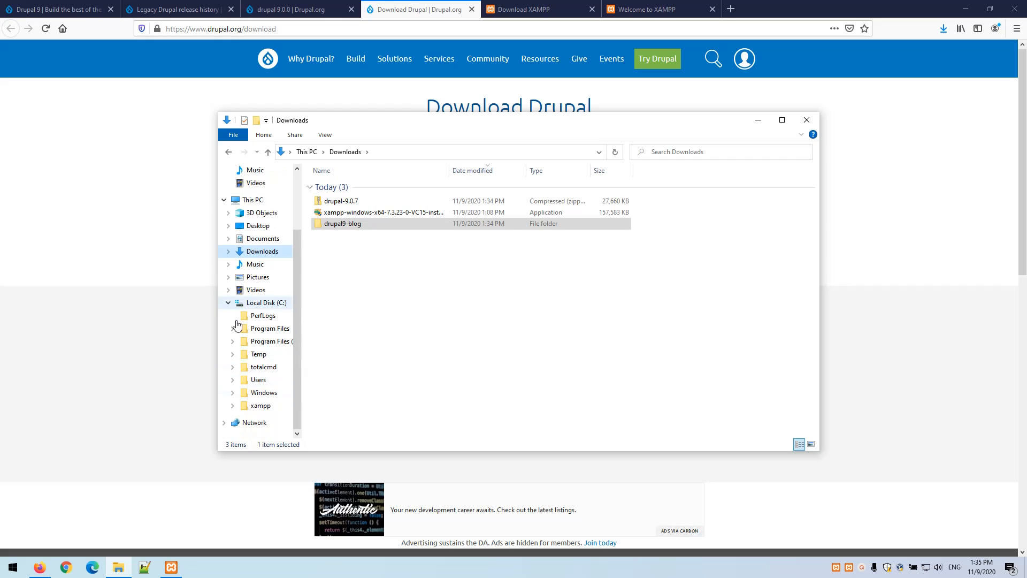
{"action": "left_click", "coordinate": [232, 405]}
{"action": "scroll", "coordinate": [240, 374], "scroll_direction": "down", "scroll_amount": 1}
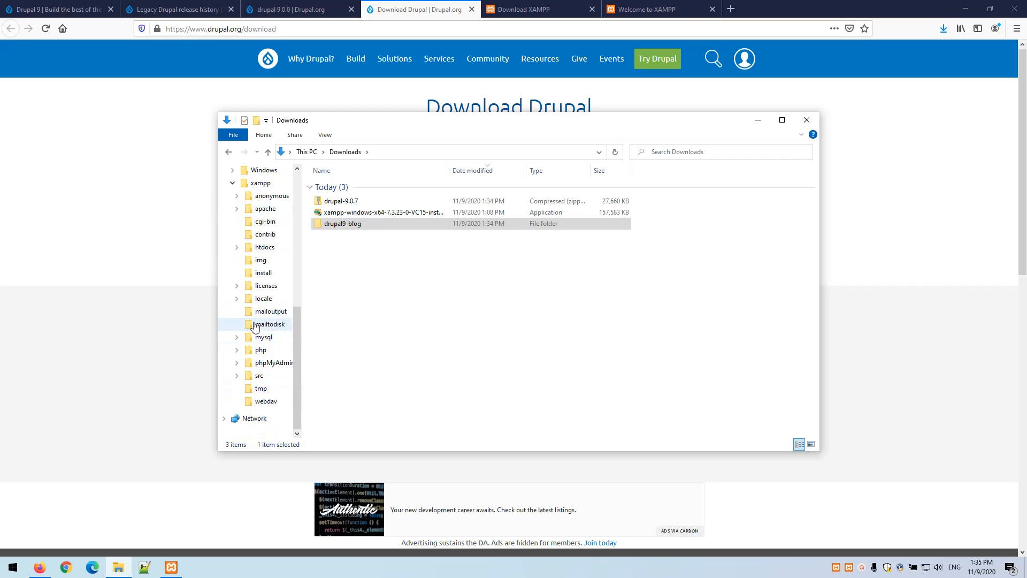
{"action": "left_click", "coordinate": [237, 248]}
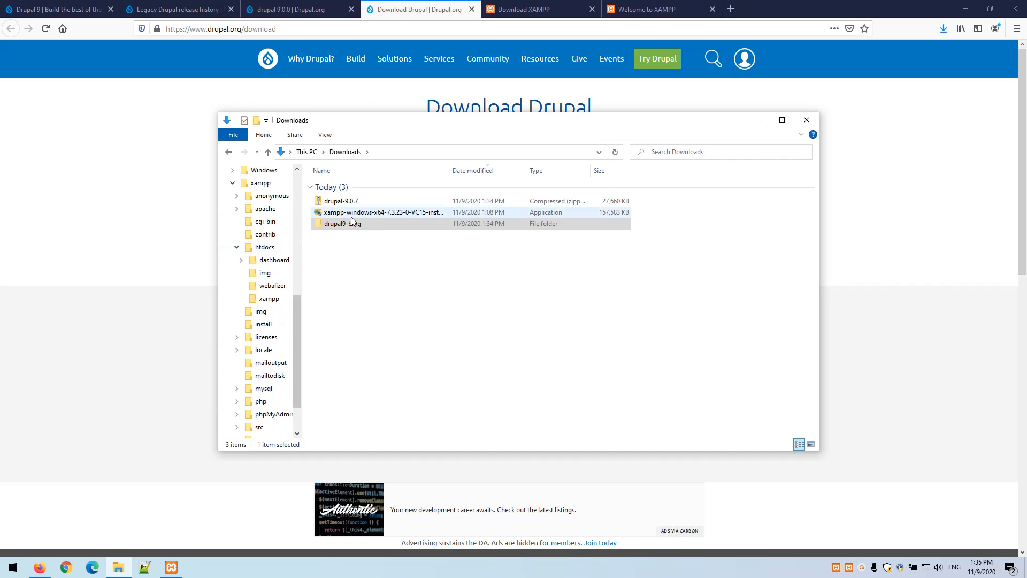
{"action": "left_click", "coordinate": [343, 225]}
{"action": "left_click_drag", "start_coordinate": [341, 226], "coordinate": [270, 250]}
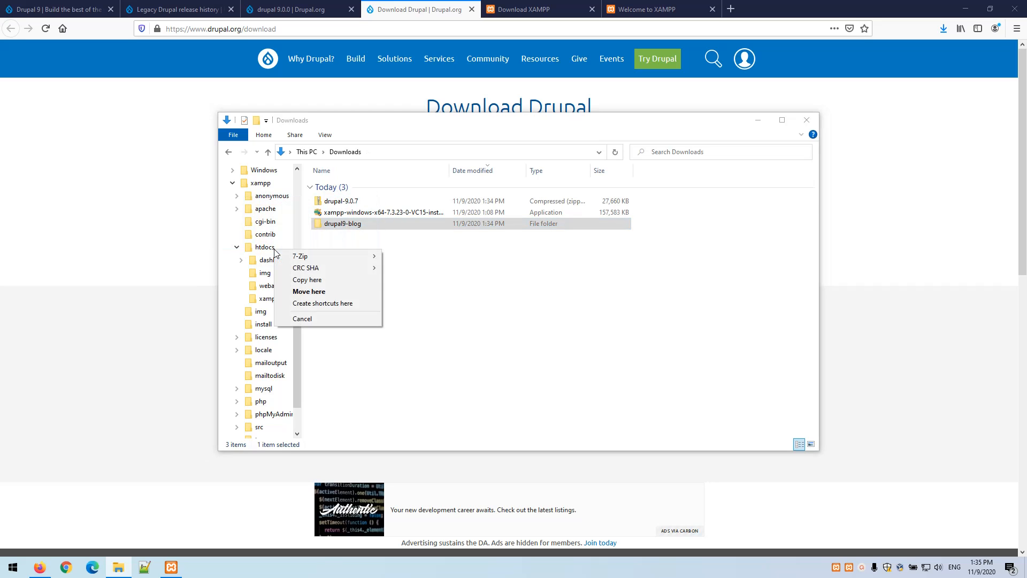
{"action": "left_click", "coordinate": [329, 291]}
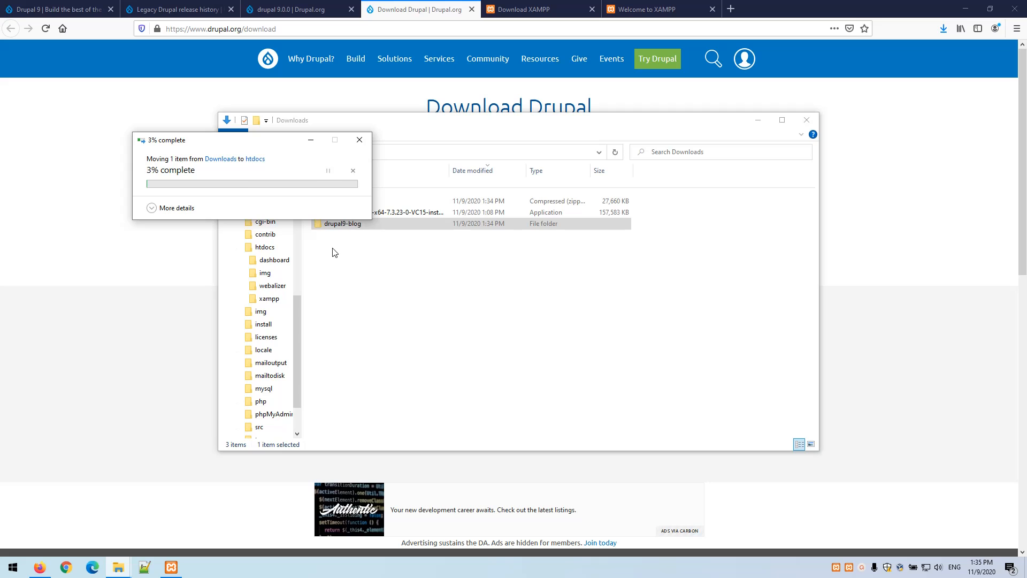
Copy the drupal9-blog folder name and paste it into the browser's address
{"action": "left_click", "coordinate": [272, 251]}
{"action": "left_click", "coordinate": [369, 202]}
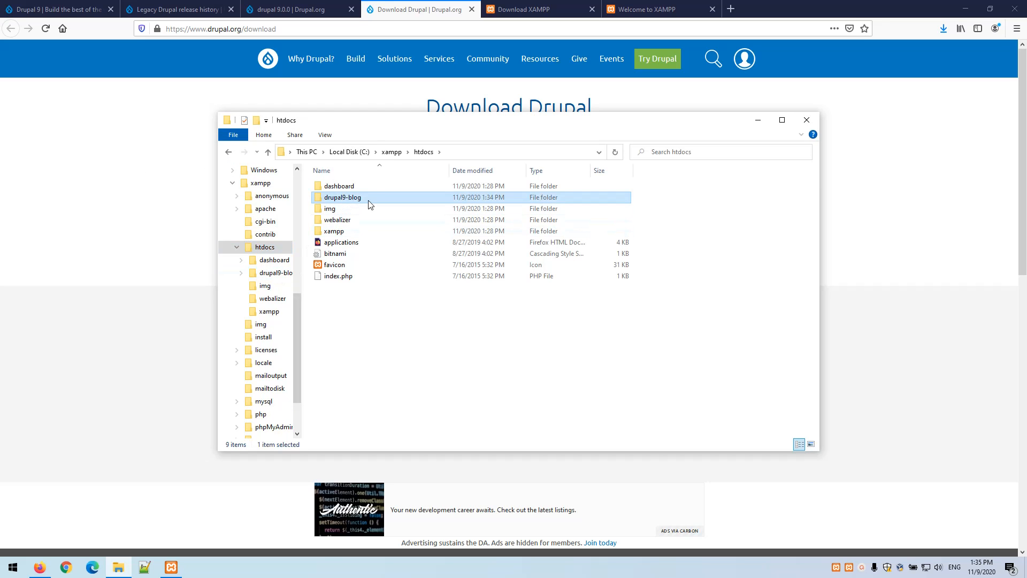
{"action": "key", "text": "F2"}
{"action": "key", "text": "ctrl+c"}
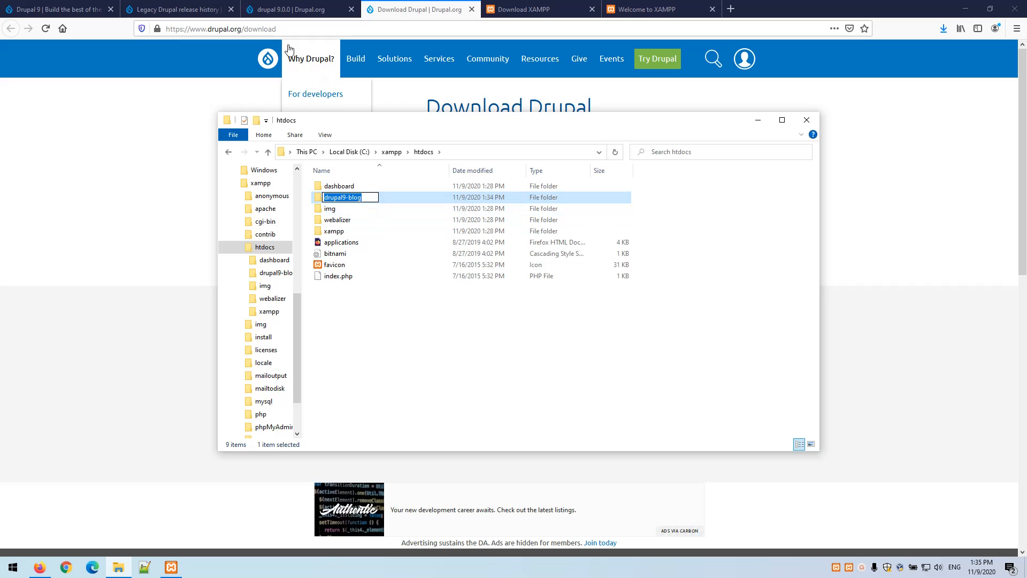
{"action": "left_click", "coordinate": [277, 28]}
{"action": "double_click", "coordinate": [276, 29]}
{"action": "key", "text": "ctrl+v"}
{"action": "key", "text": "Return"}
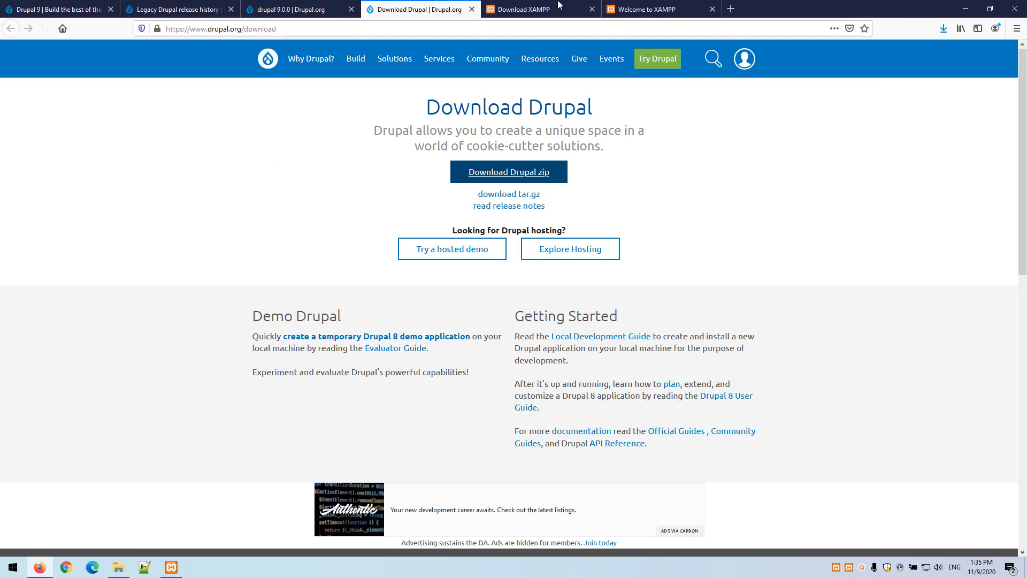
Open localhost/drupal9-blog to start the Drupal 9.0.7 installer and continue with English
{"action": "left_click", "coordinate": [632, 8]}
{"action": "double_click", "coordinate": [214, 29]}
{"action": "key", "text": "ctrl+v"}
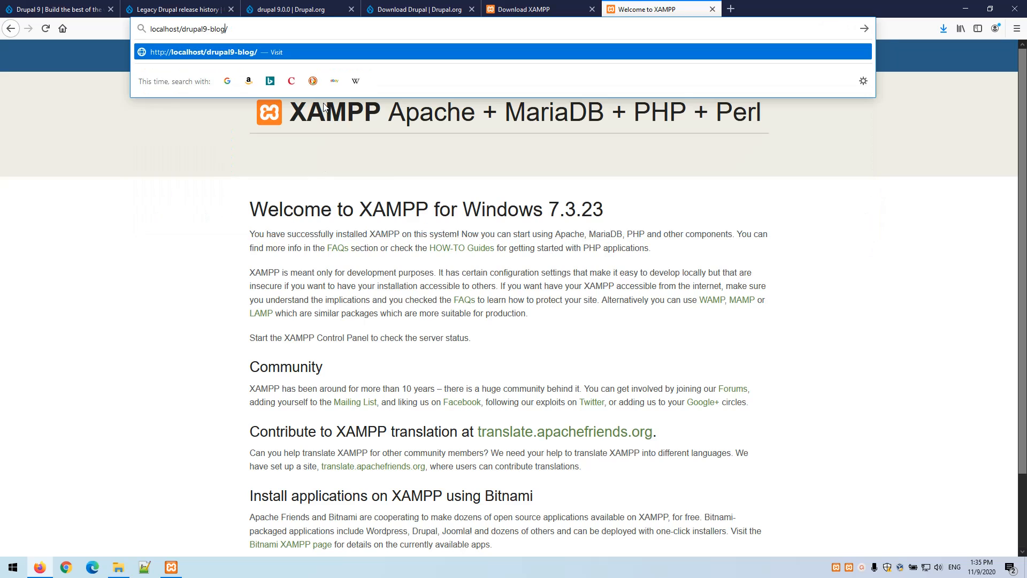
{"action": "key", "text": "Return"}
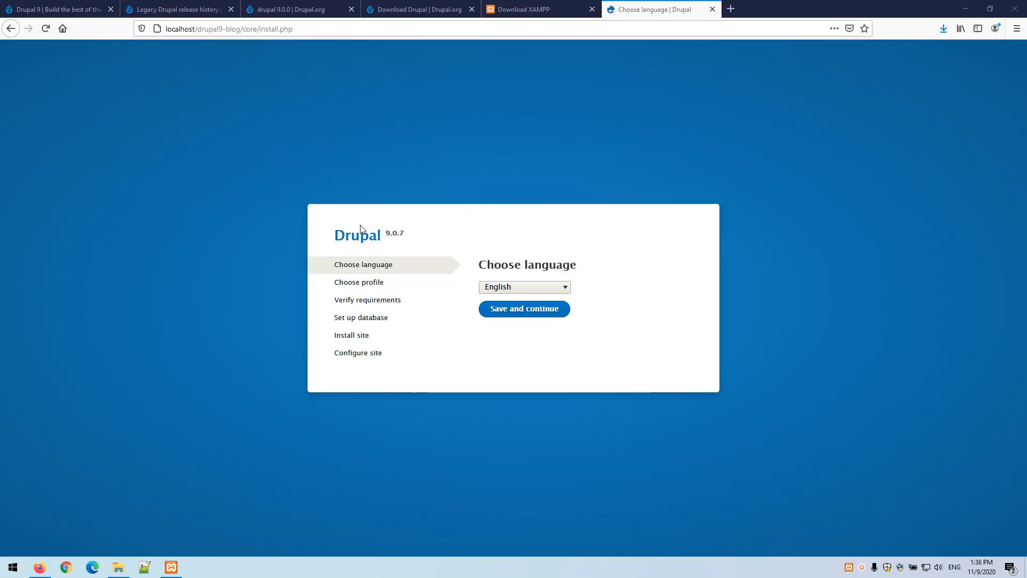
{"action": "left_click_drag", "start_coordinate": [386, 237], "coordinate": [413, 236]}
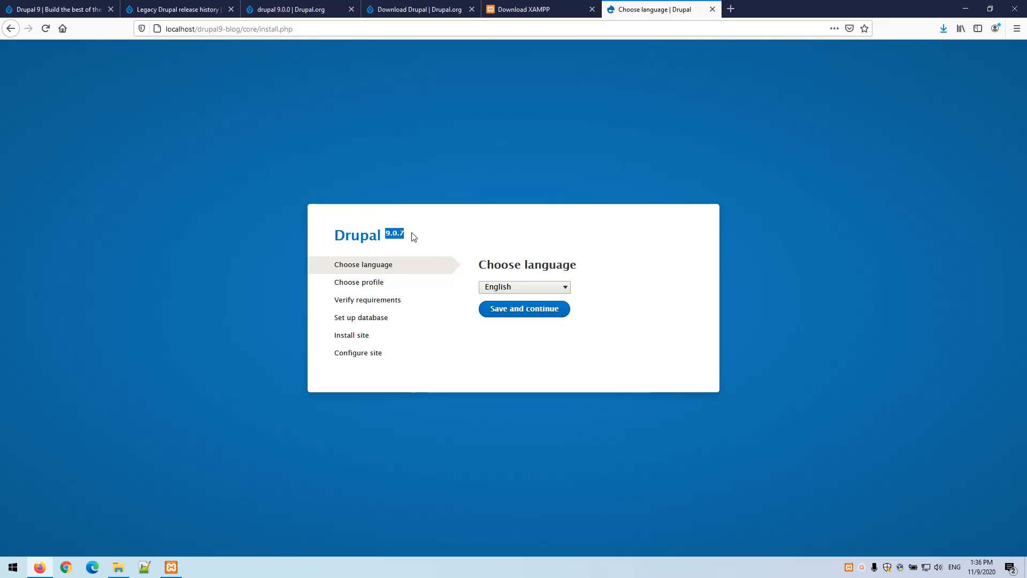
{"action": "left_click", "coordinate": [420, 241]}
{"action": "left_click", "coordinate": [520, 311]}
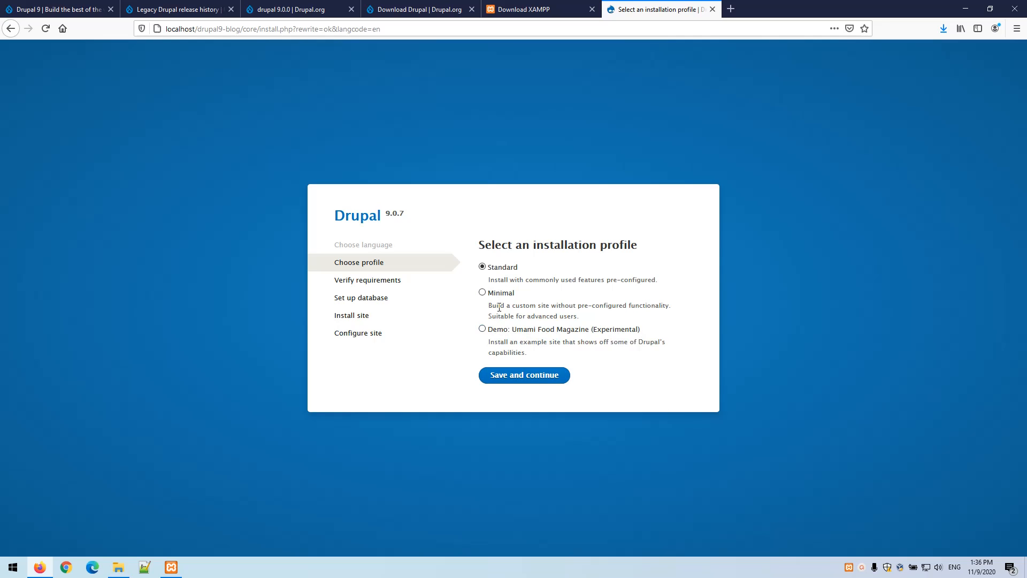
Search Google Images for 'Umami Food Magazine', browse the results, then return to the installer
{"action": "left_click", "coordinate": [524, 332]}
{"action": "left_click_drag", "start_coordinate": [524, 331], "coordinate": [591, 313]}
{"action": "key", "text": "ctrl+c"}
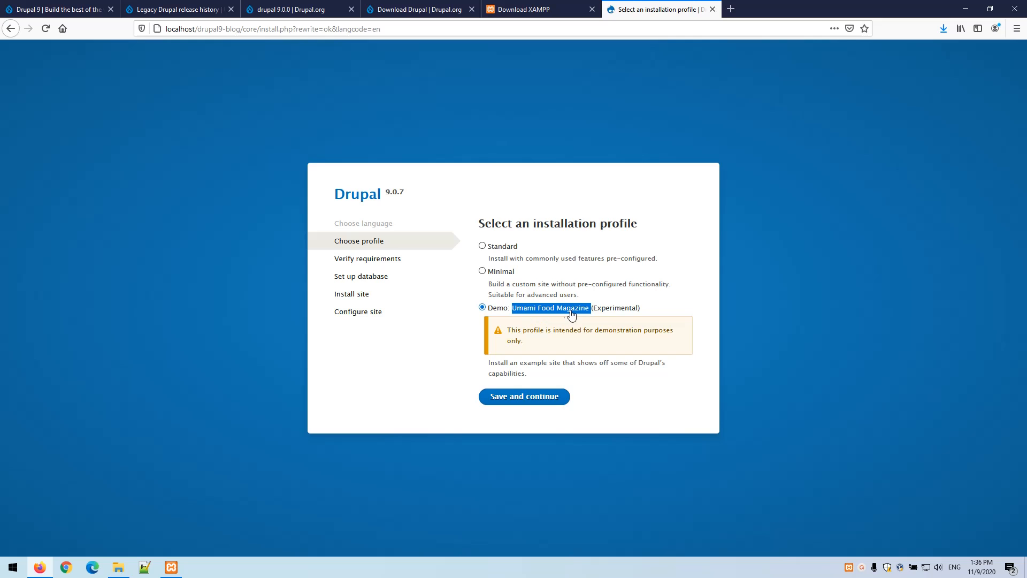
{"action": "left_click", "coordinate": [731, 10]}
{"action": "key", "text": "ctrl+v"}
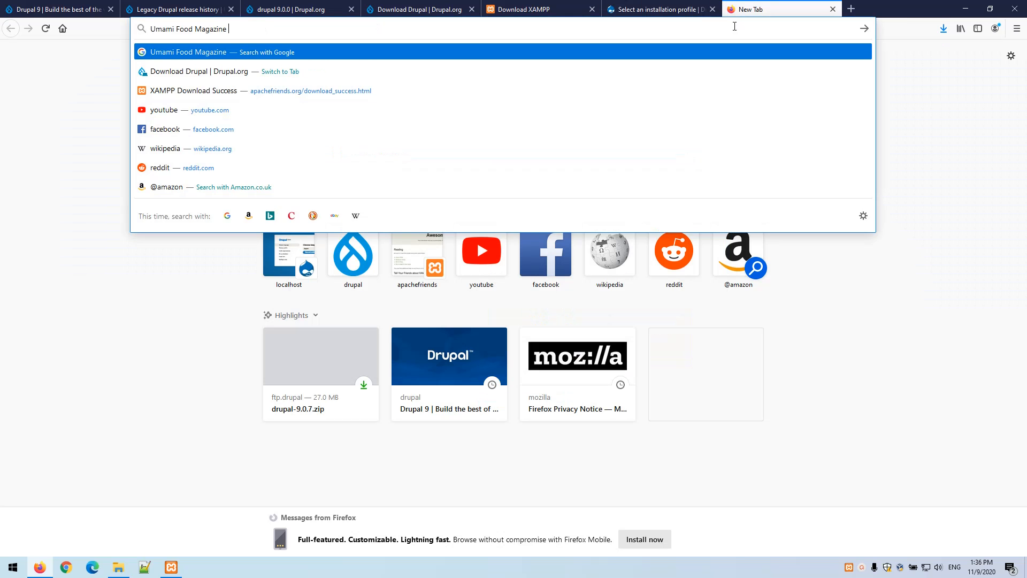
{"action": "key", "text": "Return"}
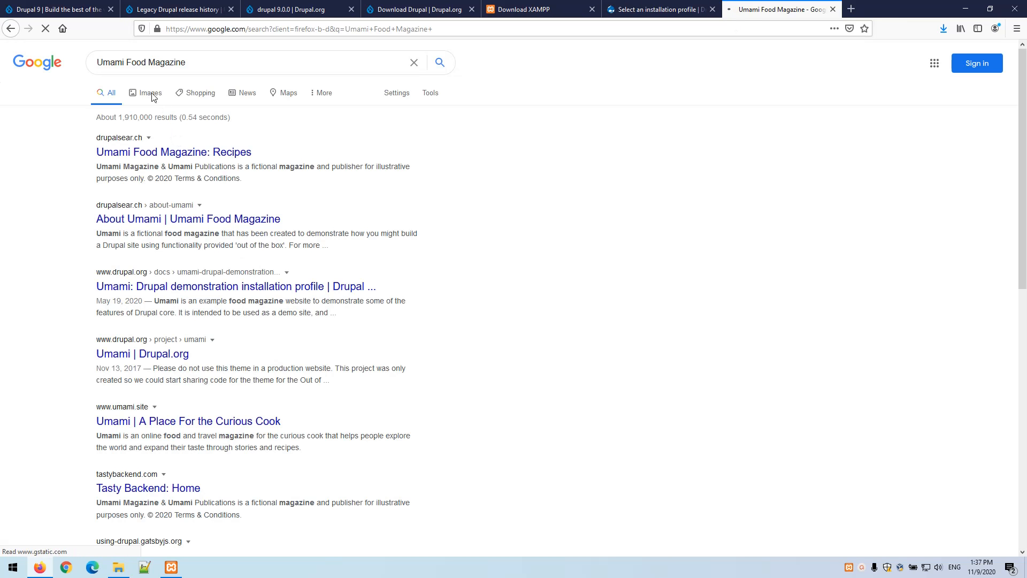
{"action": "left_click", "coordinate": [148, 93]}
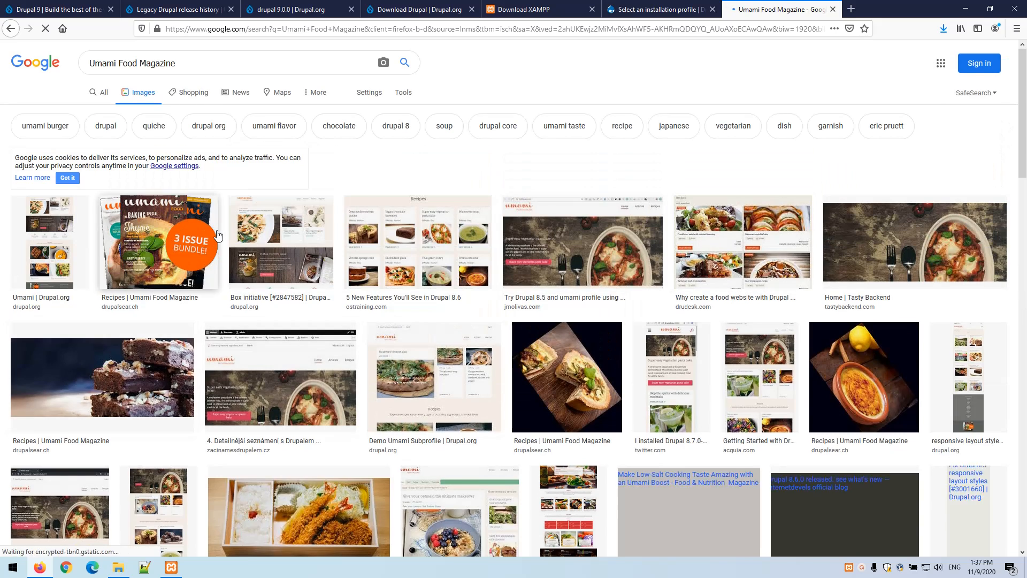
{"action": "scroll", "coordinate": [848, 274], "scroll_direction": "down", "scroll_amount": 5}
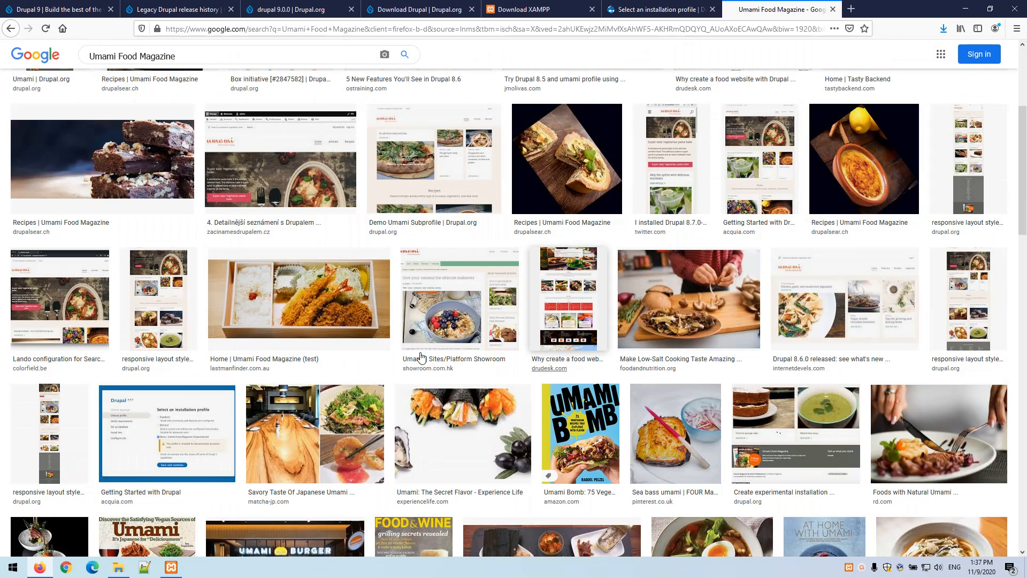
{"action": "scroll", "coordinate": [417, 331], "scroll_direction": "down", "scroll_amount": 3}
{"action": "scroll", "coordinate": [391, 310], "scroll_direction": "up", "scroll_amount": 8}
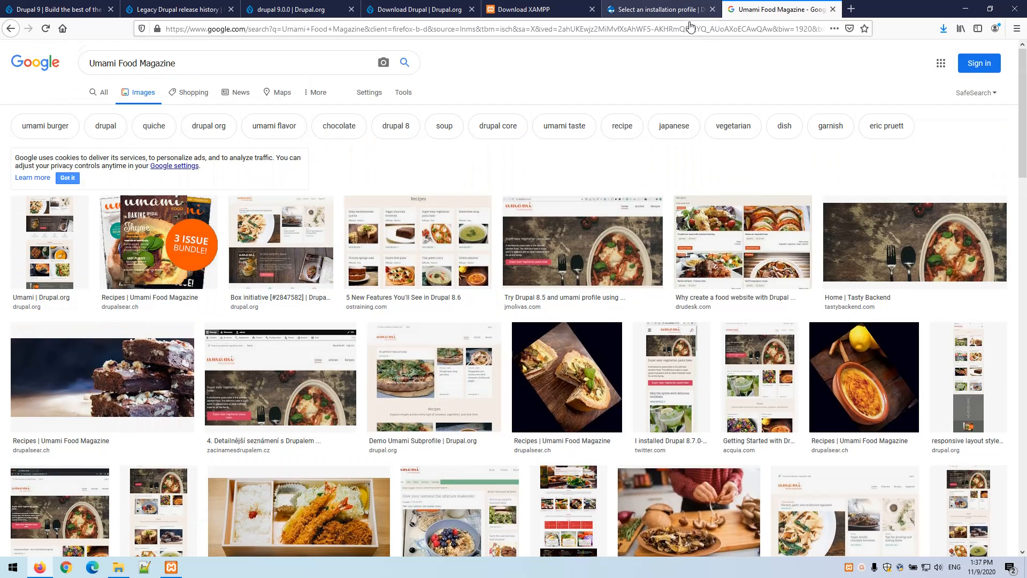
{"action": "left_click", "coordinate": [680, 9]}
Continue with the Standard profile to Requirements review and close the five other browser tabs
{"action": "left_click", "coordinate": [502, 247]}
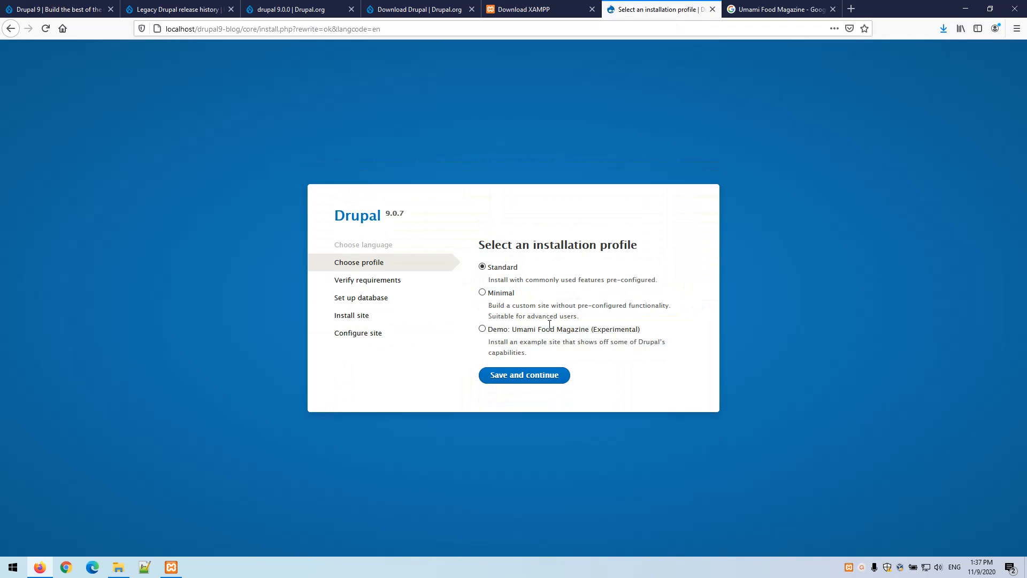
{"action": "left_click", "coordinate": [560, 374]}
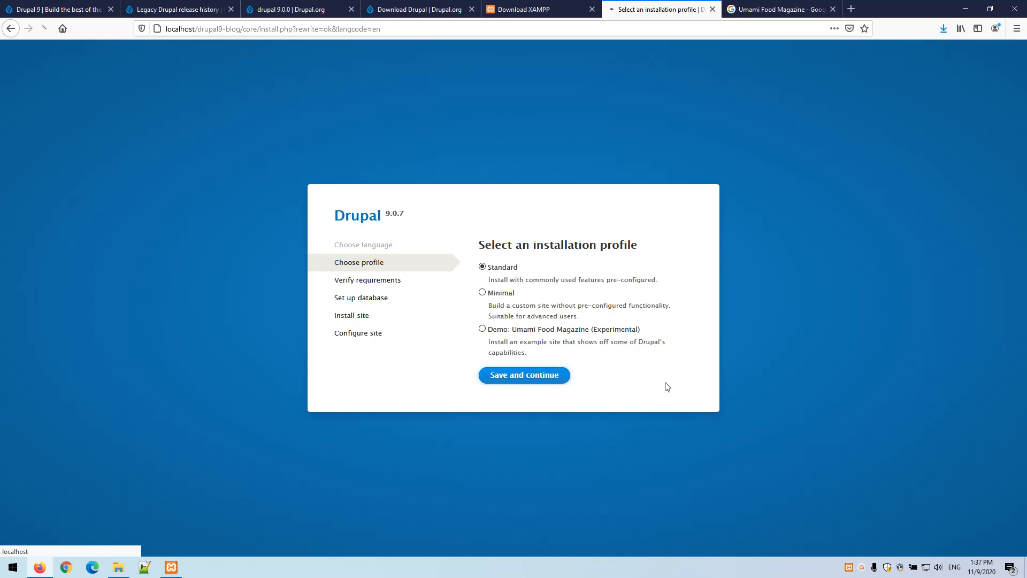
{"action": "middle_click", "coordinate": [771, 6]}
{"action": "middle_click", "coordinate": [533, 5]}
{"action": "middle_click", "coordinate": [421, 5]}
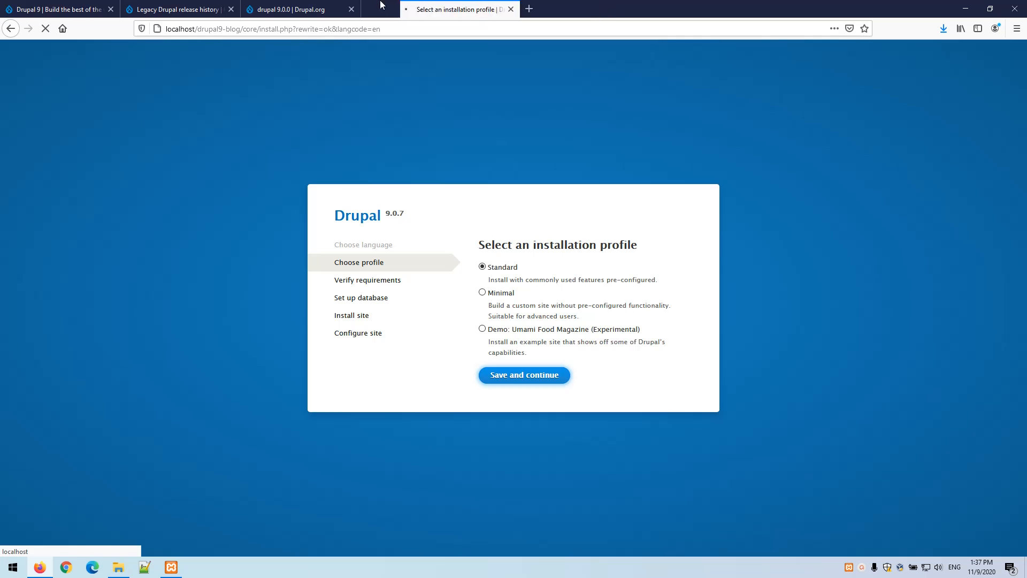
{"action": "middle_click", "coordinate": [303, 5]}
{"action": "middle_click", "coordinate": [201, 5]}
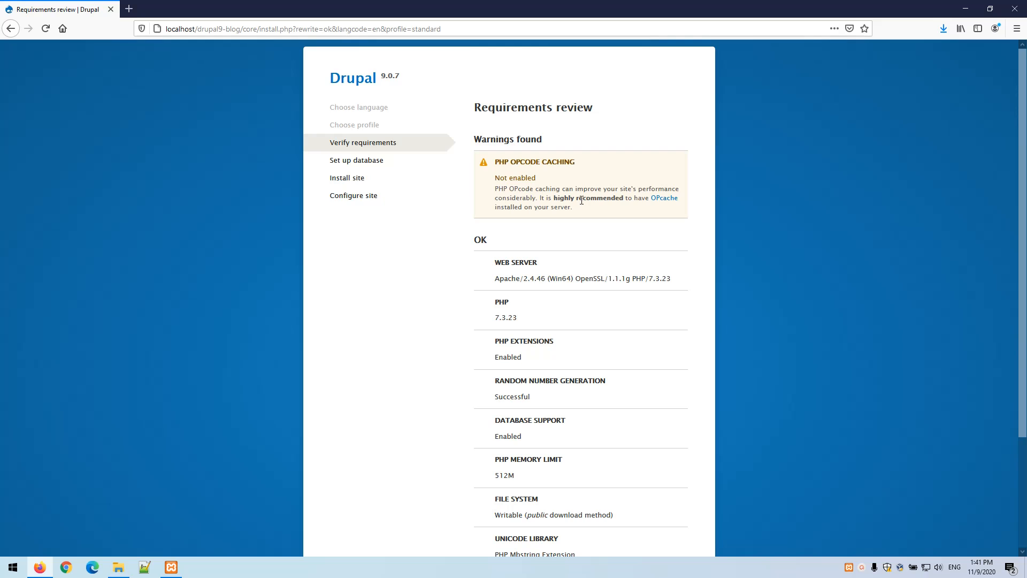
Open C:\xampp\php\php.ini in Notepad++
{"action": "left_click", "coordinate": [145, 568]}
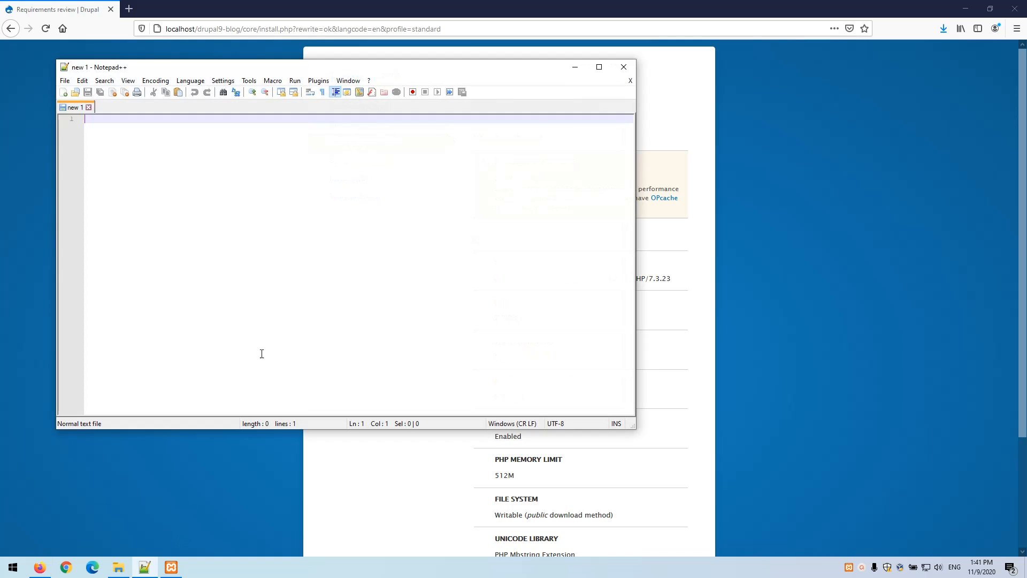
{"action": "left_click", "coordinate": [65, 80]}
{"action": "left_click", "coordinate": [85, 103]}
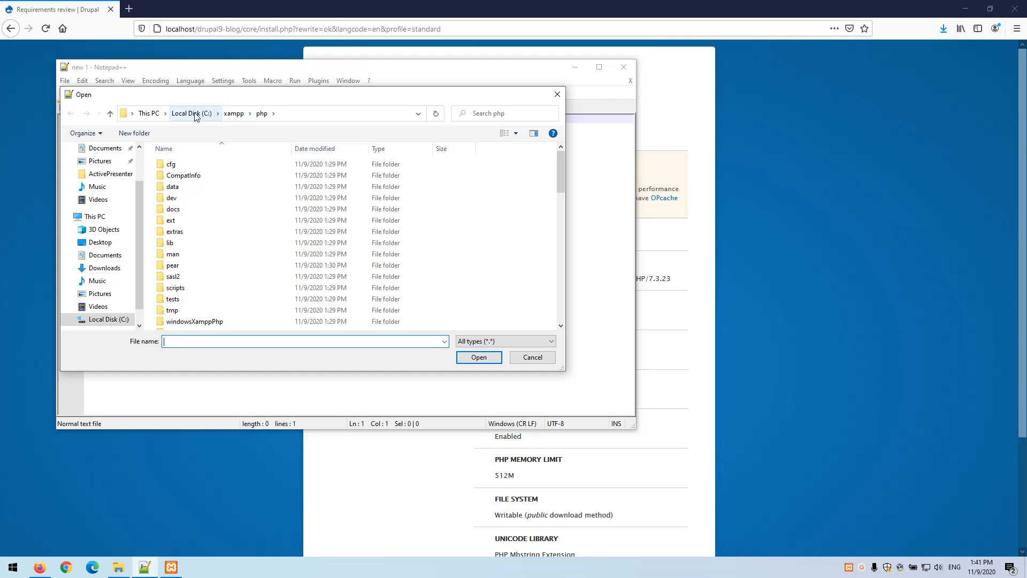
{"action": "left_click", "coordinate": [203, 112]}
{"action": "double_click", "coordinate": [187, 240]}
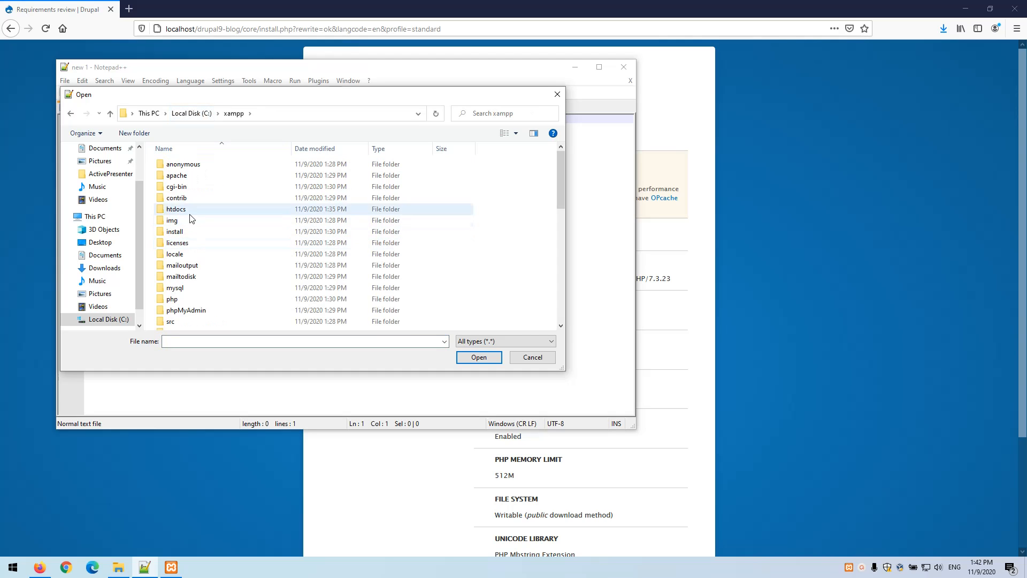
{"action": "double_click", "coordinate": [180, 301]}
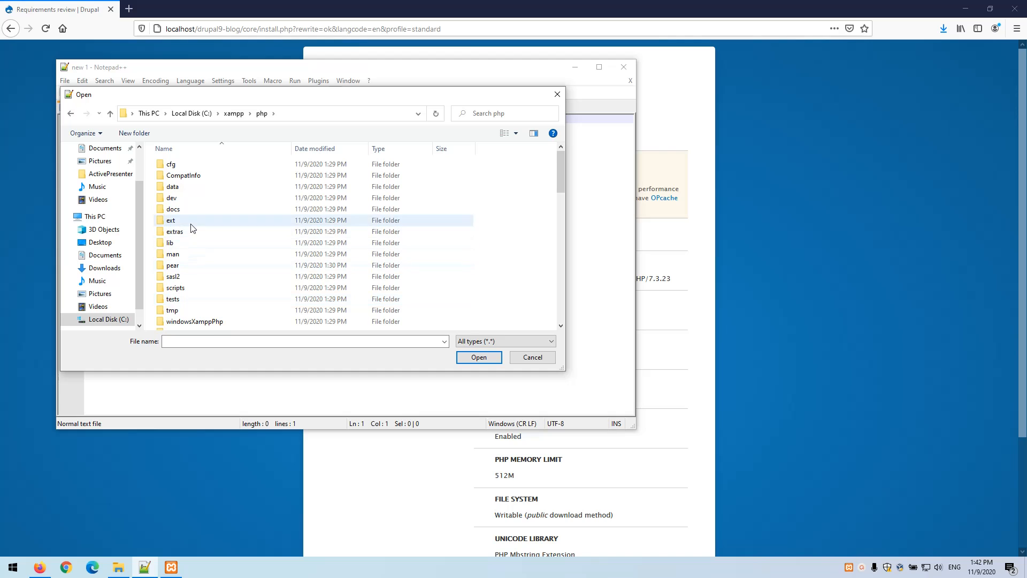
{"action": "scroll", "coordinate": [196, 280], "scroll_direction": "down", "scroll_amount": 15}
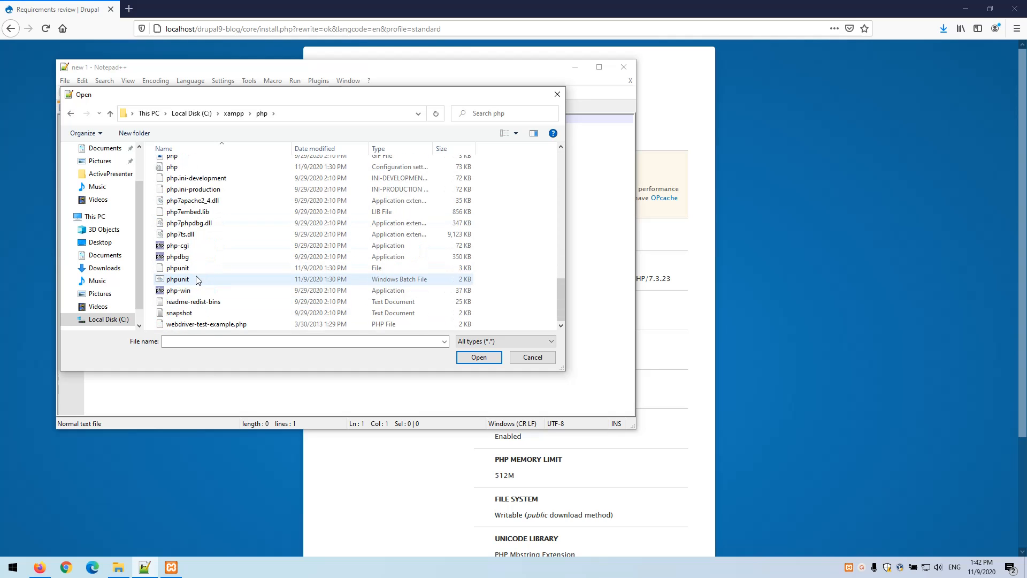
{"action": "left_click", "coordinate": [208, 343]}
{"action": "type", "text": "php."}
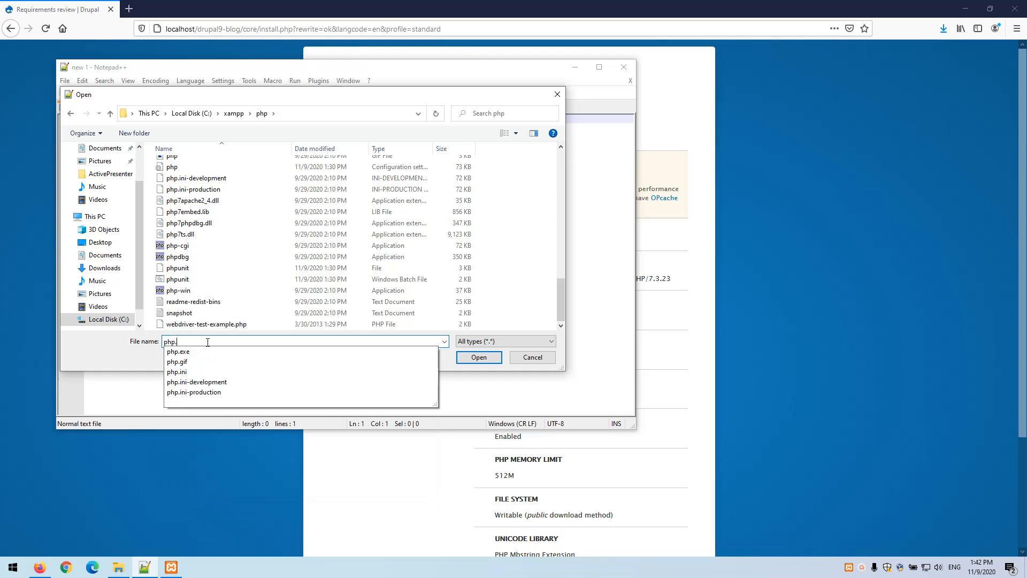
{"action": "type", "text": "ini"}
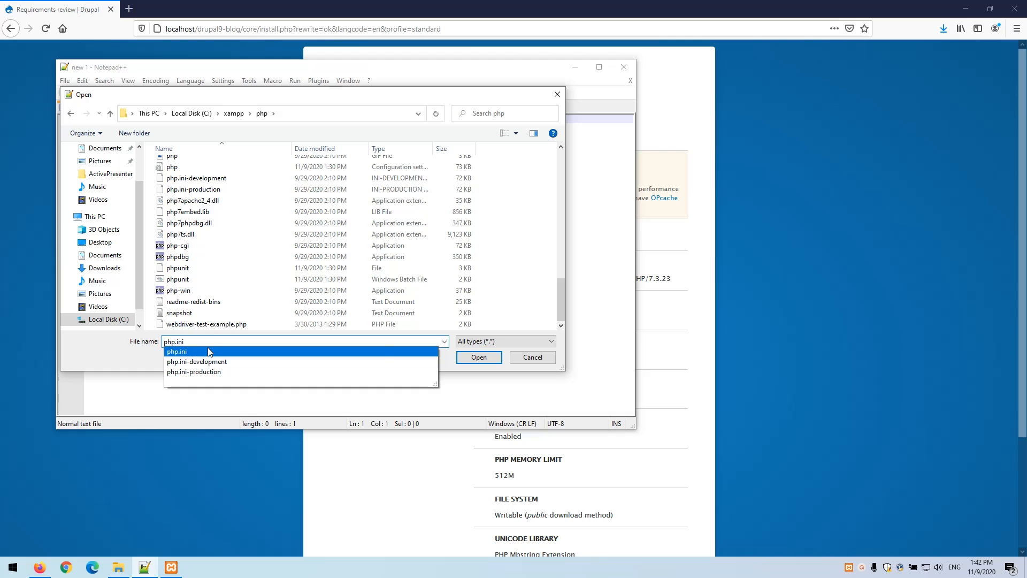
{"action": "left_click", "coordinate": [383, 351]}
{"action": "left_click", "coordinate": [478, 357]}
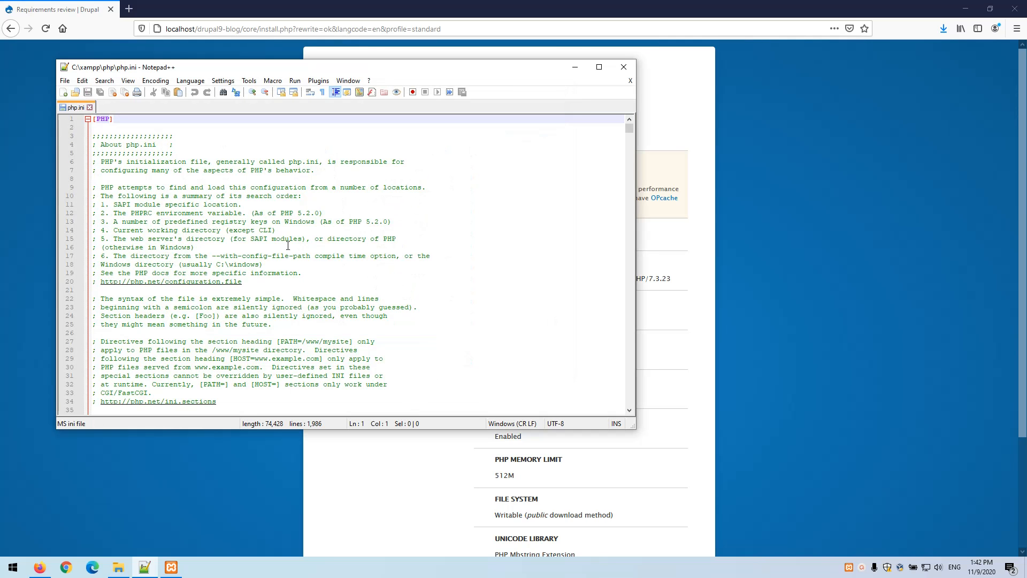
Add zend_extension=php_opcache.dll on line 3, save php.ini and close it
{"action": "left_click", "coordinate": [130, 129]}
{"action": "key", "text": "Return"}
{"action": "key", "text": "Return"}
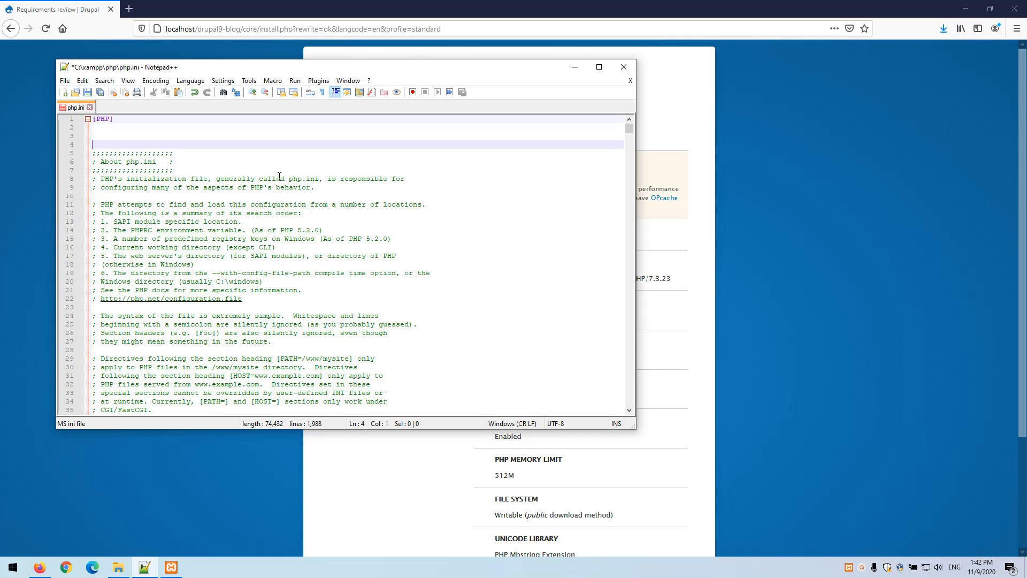
{"action": "key", "text": "Up"}
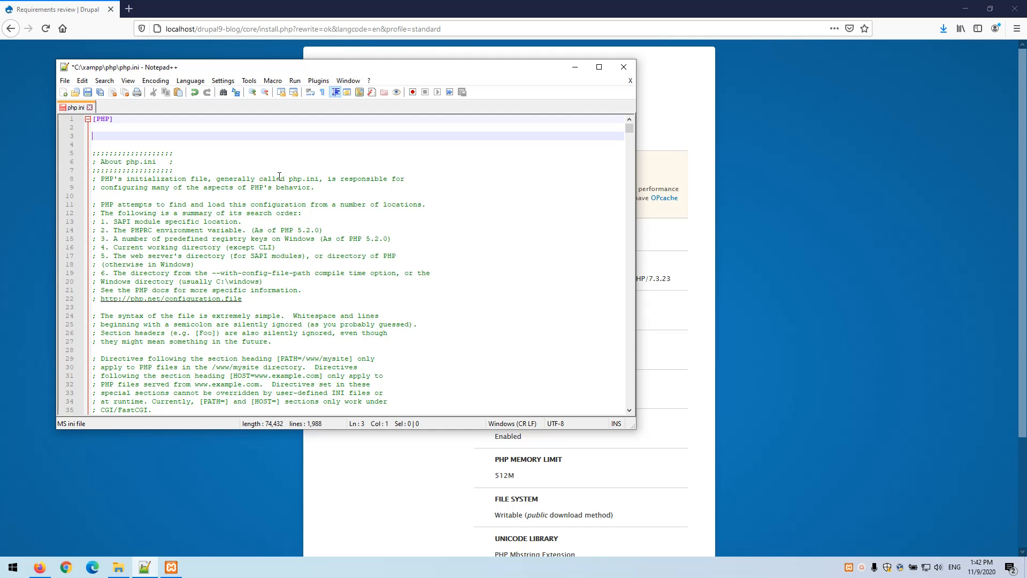
{"action": "type", "text": "zend_extension=php_opcache.dll"}
{"action": "key", "text": "ctrl+s"}
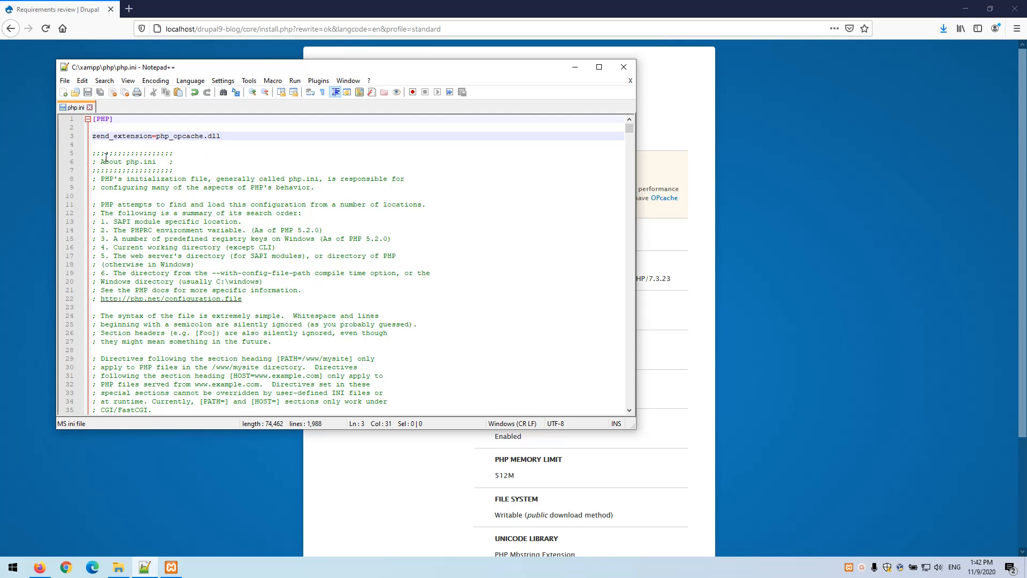
{"action": "left_click", "coordinate": [90, 107]}
Close Notepad++, restart Apache in XAMPP Control Panel, and reload the Drupal installer's requirements check
{"action": "left_click", "coordinate": [622, 66]}
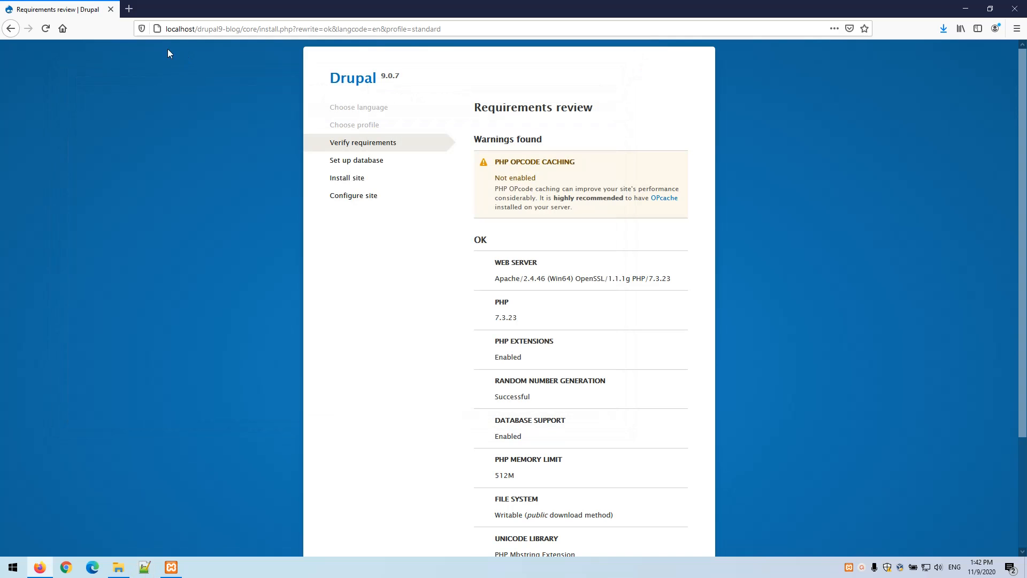
{"action": "left_click", "coordinate": [45, 30]}
{"action": "left_click", "coordinate": [171, 570]}
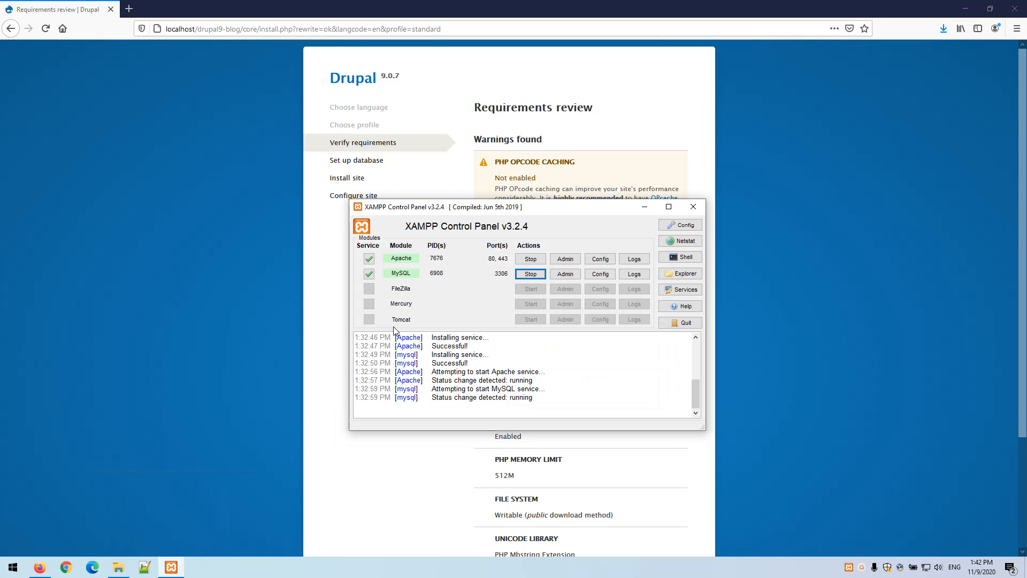
{"action": "left_click", "coordinate": [531, 262]}
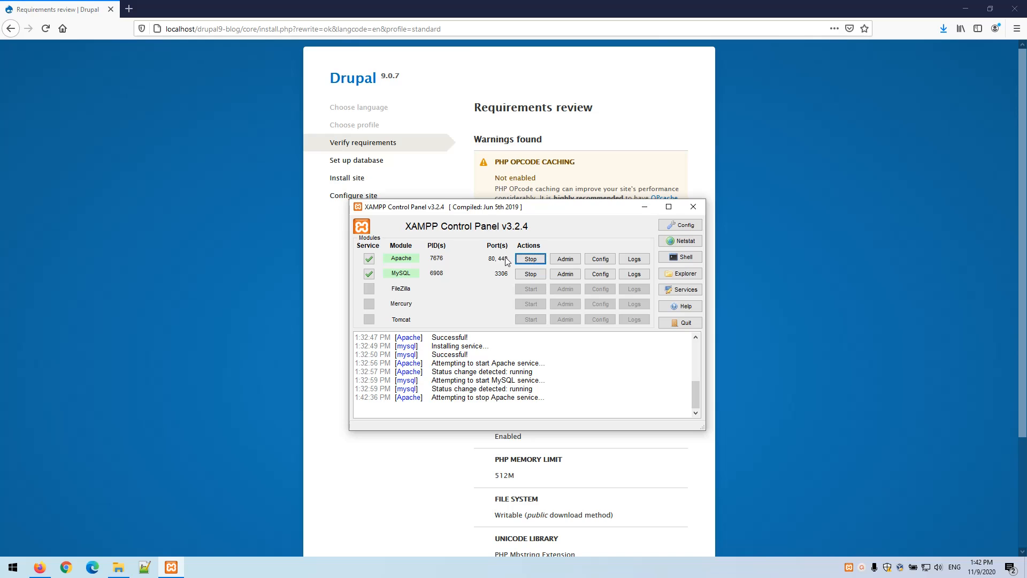
{"action": "left_click", "coordinate": [533, 261]}
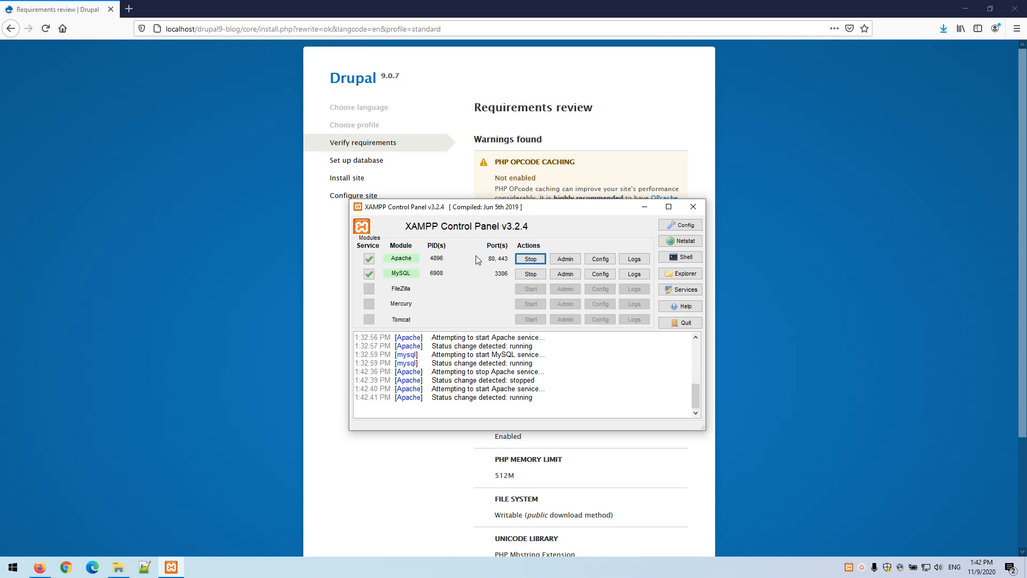
{"action": "left_click", "coordinate": [46, 29]}
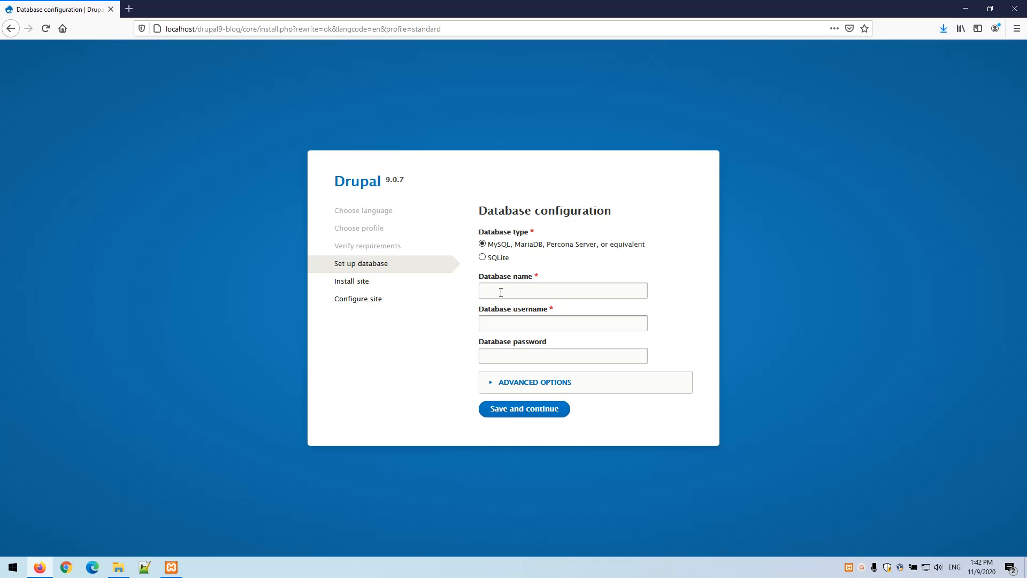
Launch phpMyAdmin from the Admin button on XAMPP's MySQL row
{"action": "left_click", "coordinate": [171, 567]}
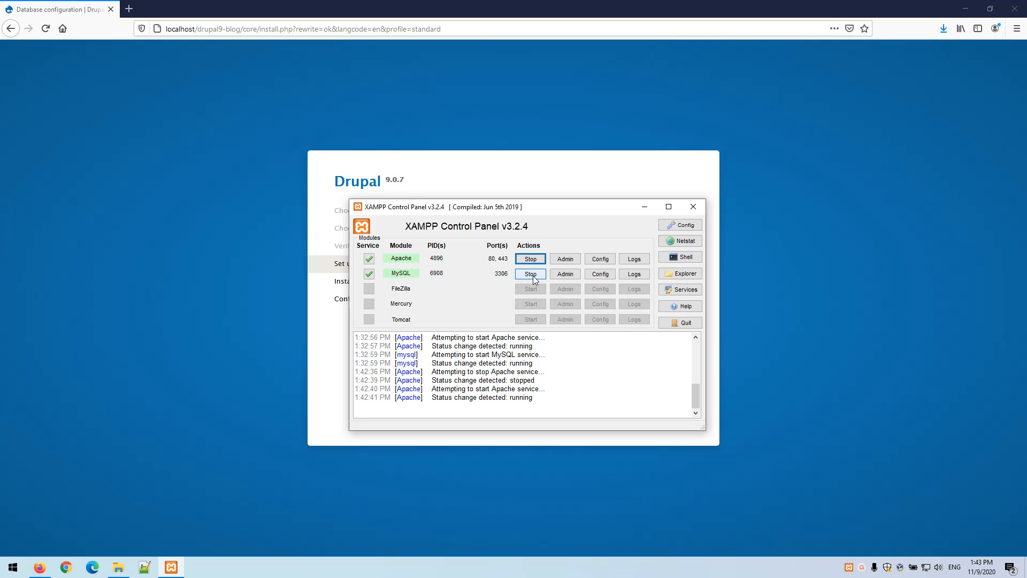
{"action": "left_click", "coordinate": [564, 275]}
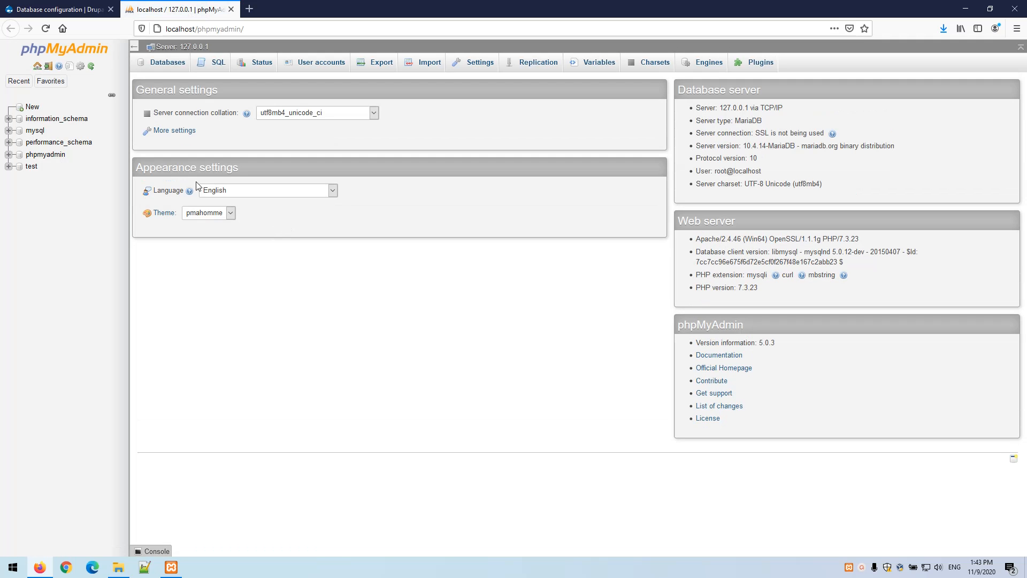
Create a new empty database named drupal9blog in phpMyAdmin
{"action": "left_click", "coordinate": [167, 64]}
{"action": "left_click", "coordinate": [186, 139]}
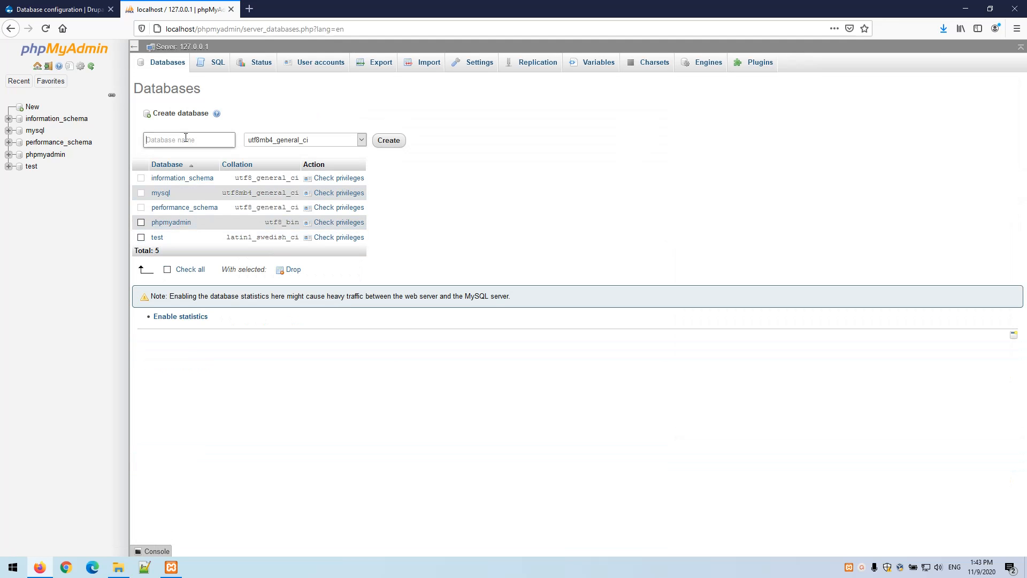
{"action": "type", "text": "drupal9blog"}
{"action": "left_click", "coordinate": [376, 141]}
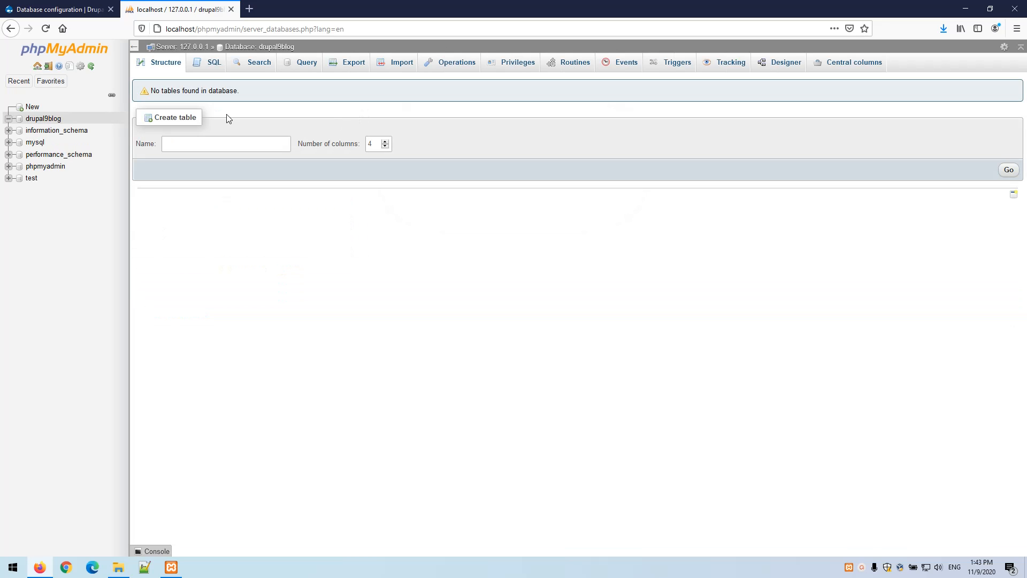
Start a new user account named drupal and enter its password
{"action": "left_click", "coordinate": [181, 47]}
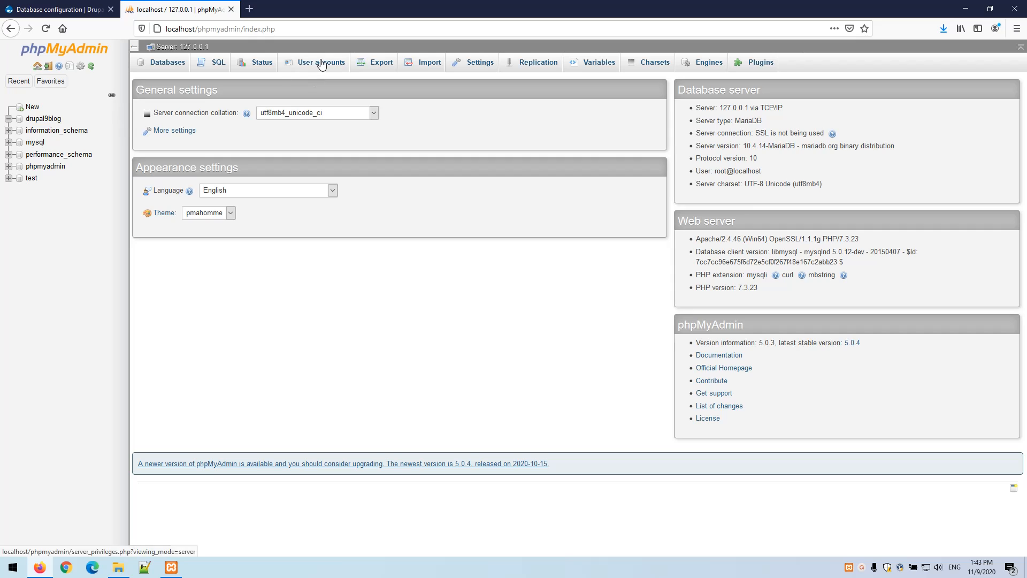
{"action": "left_click", "coordinate": [328, 62]}
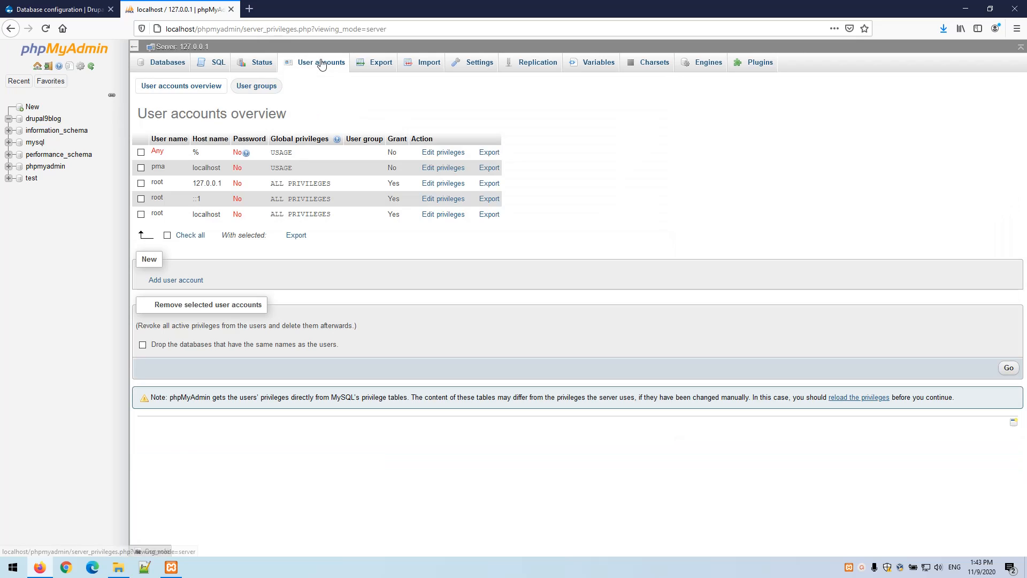
{"action": "left_click", "coordinate": [175, 279]}
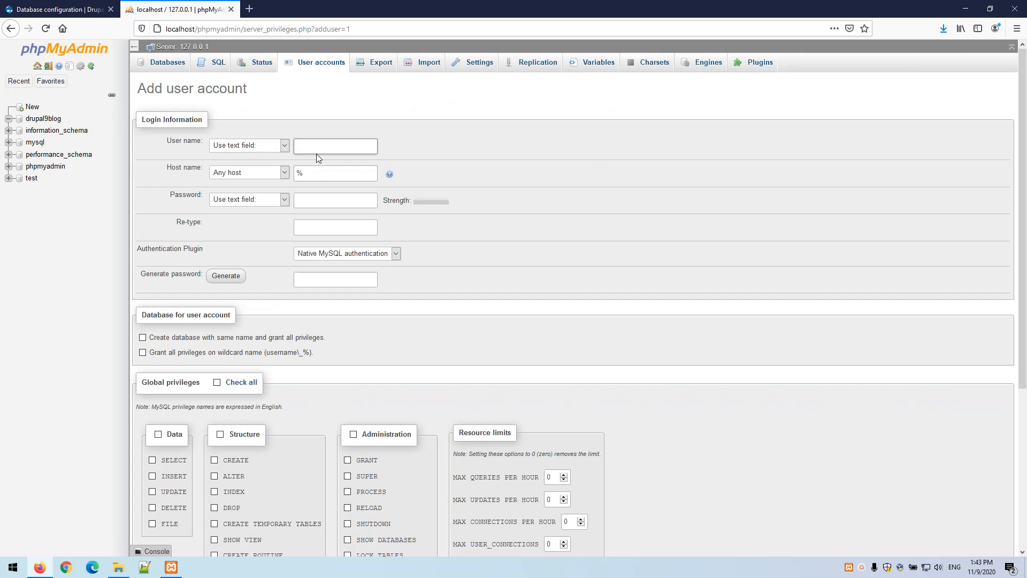
{"action": "type", "text": "drupal"}
{"action": "left_click", "coordinate": [308, 201]}
{"action": "type", "text": "drupal"}
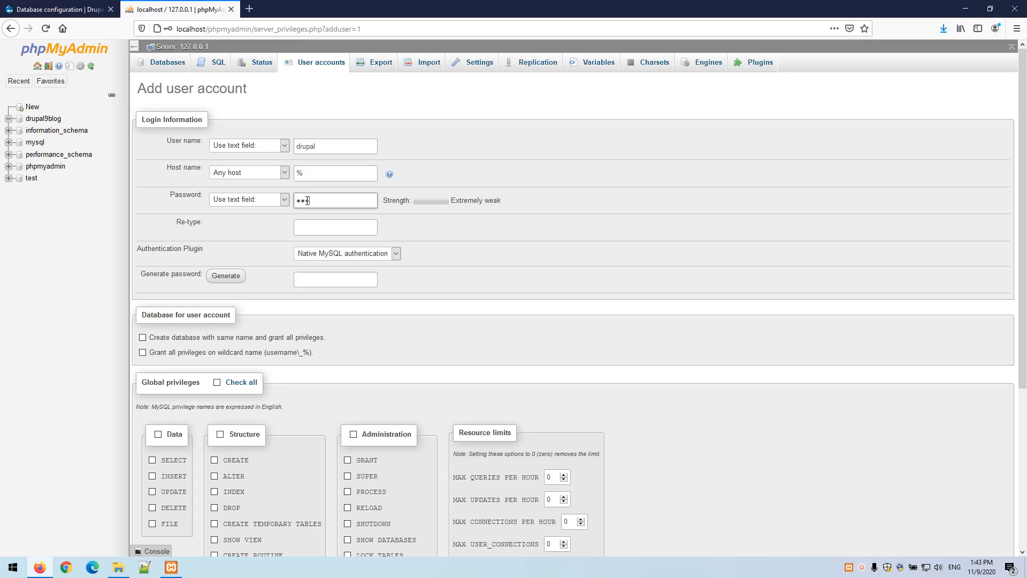
{"action": "key", "text": "Tab"}
Finish retyping the password and create the drupal user account
{"action": "type", "text": "dr"}
{"action": "scroll", "coordinate": [938, 454], "scroll_direction": "down", "scroll_amount": 5}
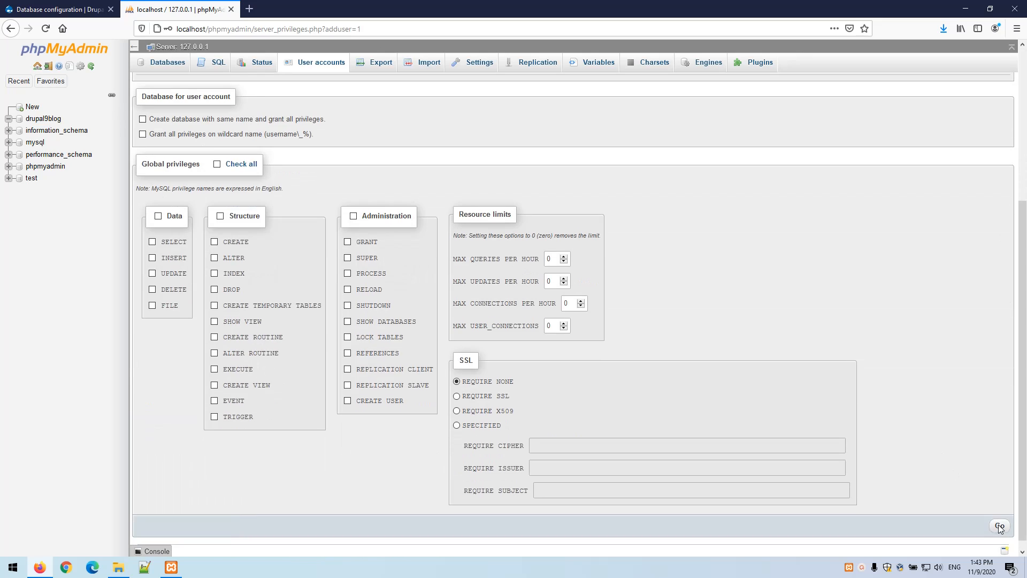
{"action": "left_click", "coordinate": [999, 529]}
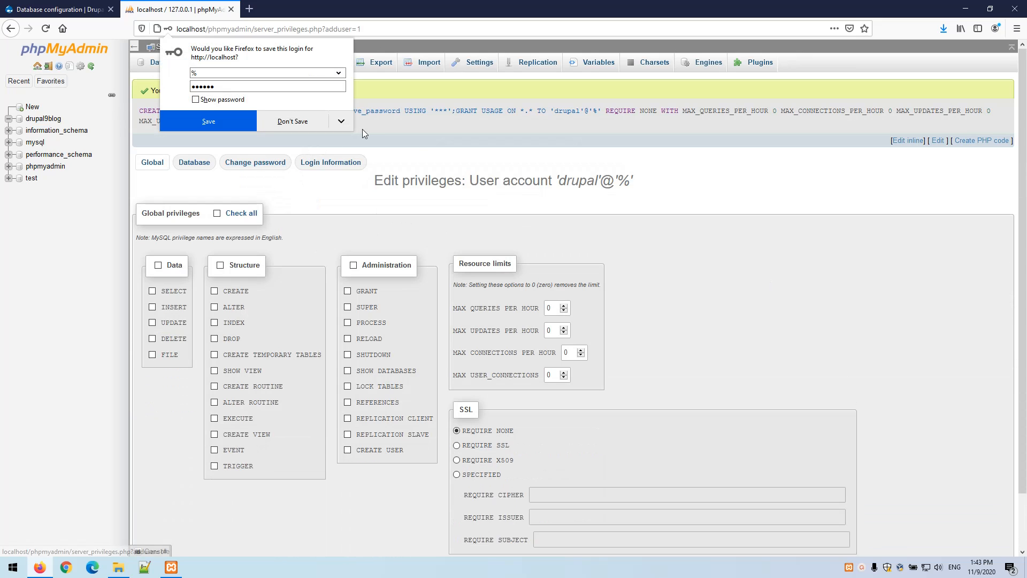
{"action": "left_click", "coordinate": [414, 147]}
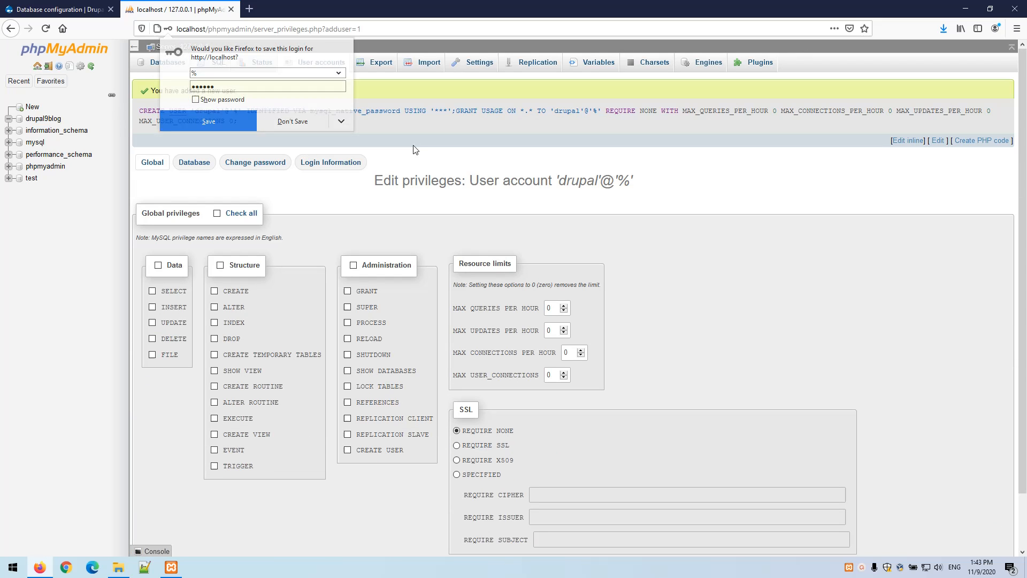
Grant the drupal user all privileges on the drupal9blog database
{"action": "left_click", "coordinate": [191, 167]}
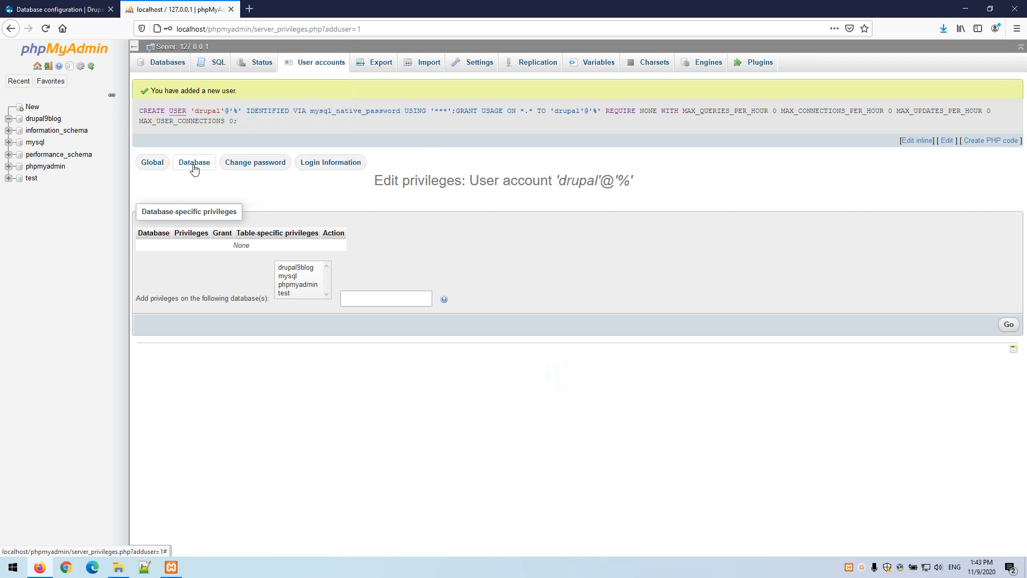
{"action": "left_click", "coordinate": [309, 268]}
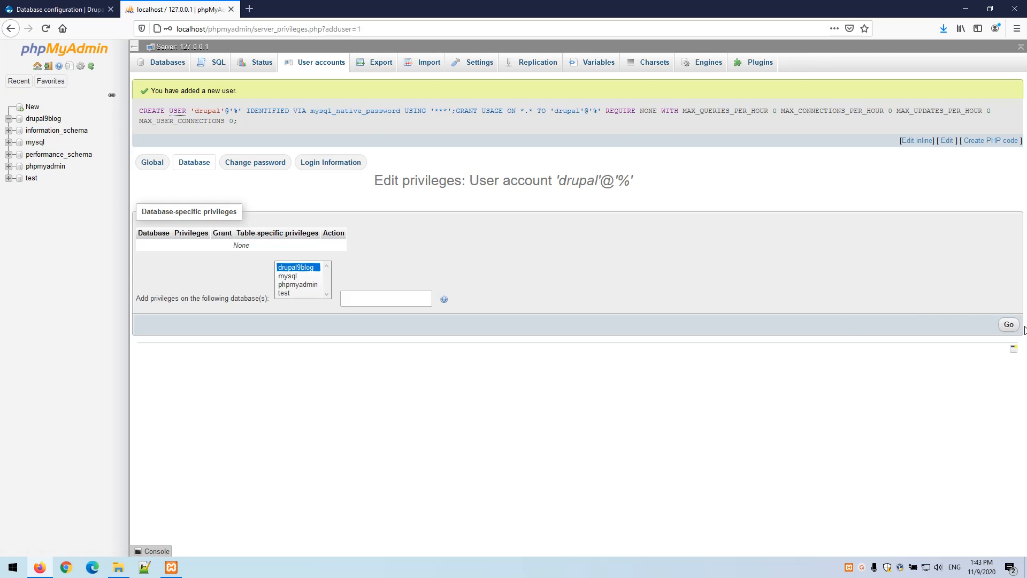
{"action": "left_click", "coordinate": [1008, 324]}
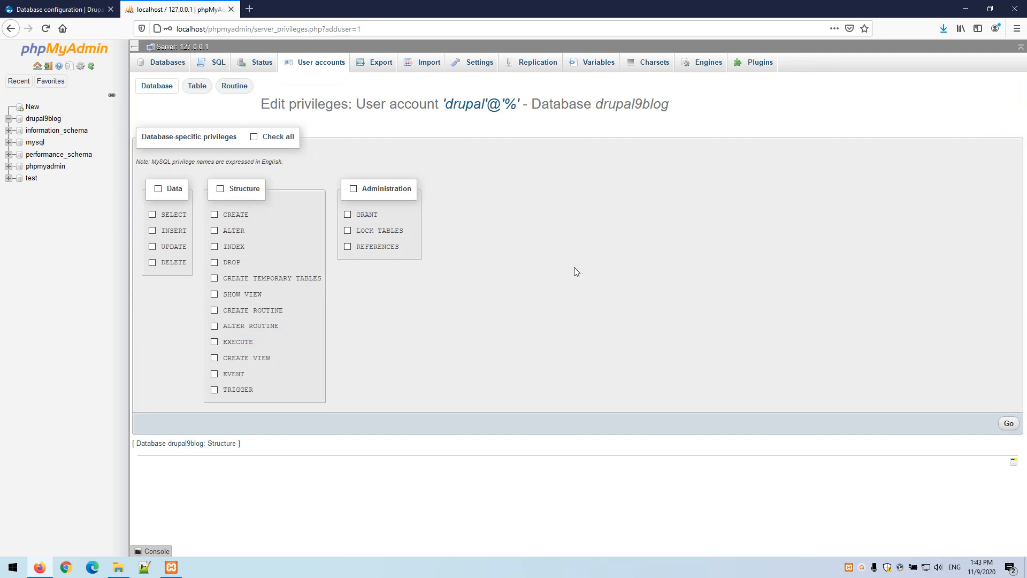
{"action": "left_click", "coordinate": [277, 137]}
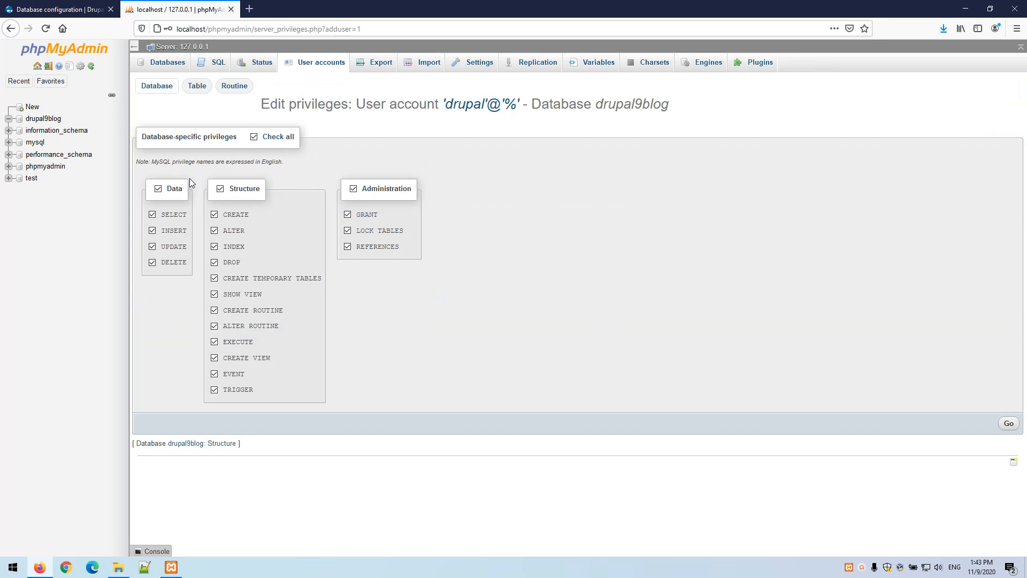
{"action": "left_click", "coordinate": [1008, 423]}
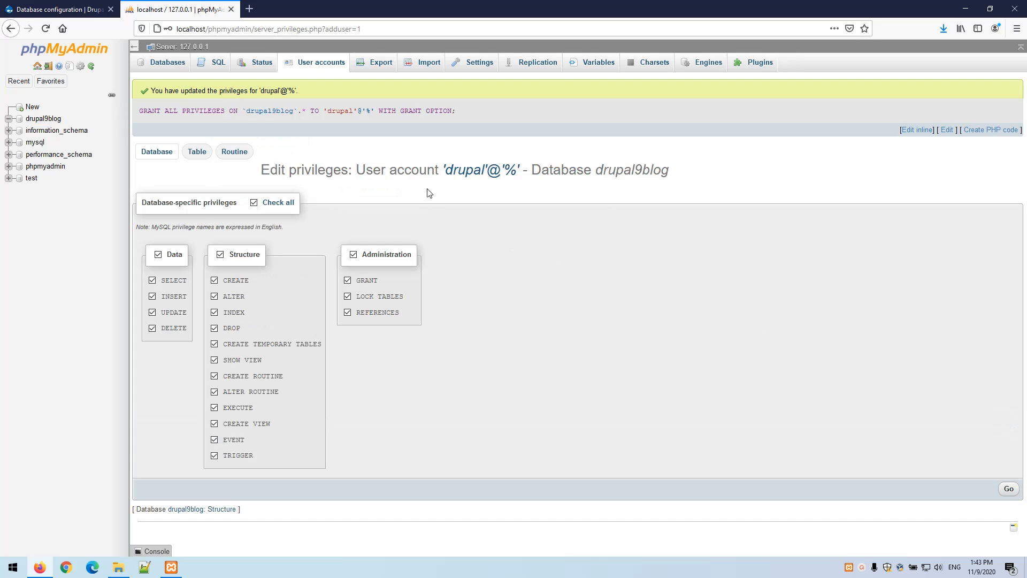
Copy the database name drupal9blog and return to the Drupal installer
{"action": "double_click", "coordinate": [335, 113]}
{"action": "double_click", "coordinate": [268, 111]}
{"action": "key", "text": "ctrl+c"}
{"action": "left_click", "coordinate": [62, 9]}
Enter database drupal9blog, username drupal and the database password, then save to begin installing
{"action": "left_click", "coordinate": [520, 292]}
{"action": "key", "text": "ctrl+v"}
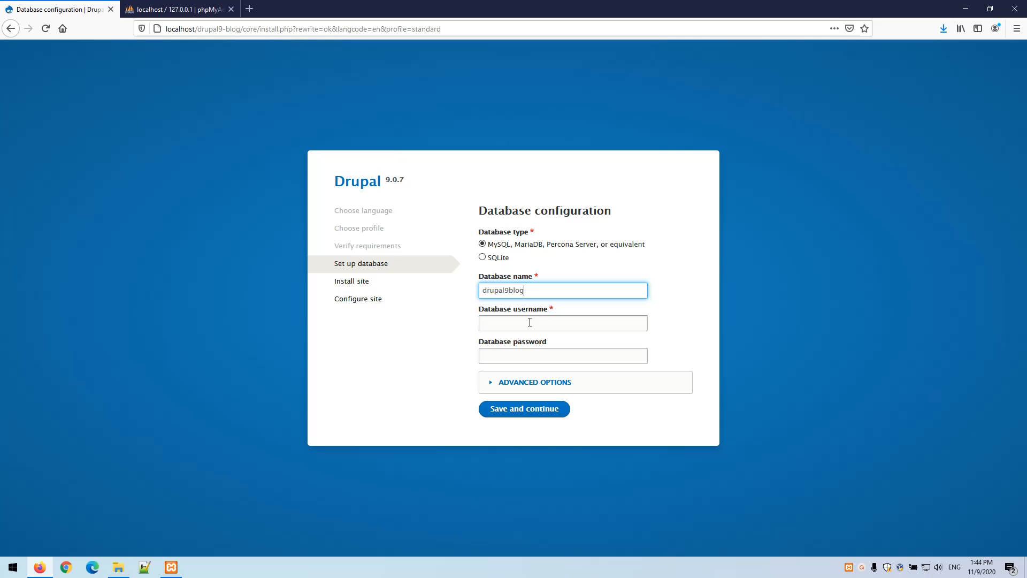
{"action": "left_click", "coordinate": [529, 324]}
{"action": "type", "text": "drupal"}
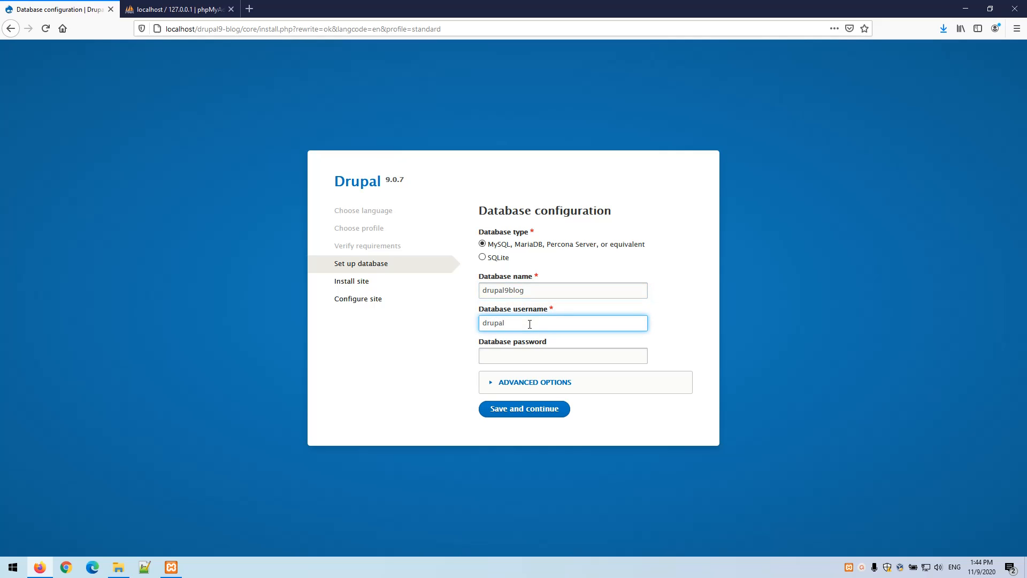
{"action": "key", "text": "Tab"}
{"action": "type", "text": "123456"}
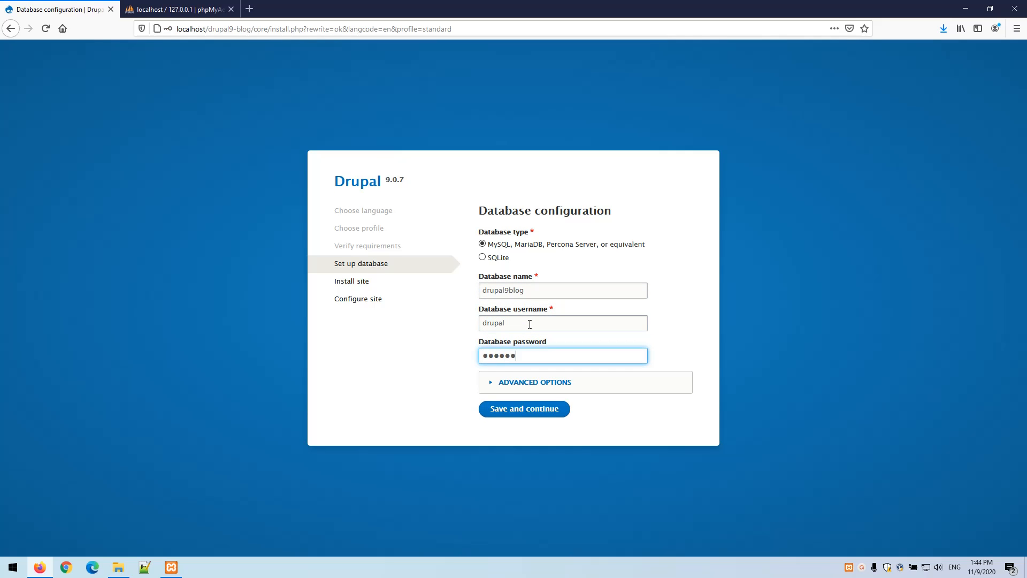
{"action": "left_click", "coordinate": [538, 409]}
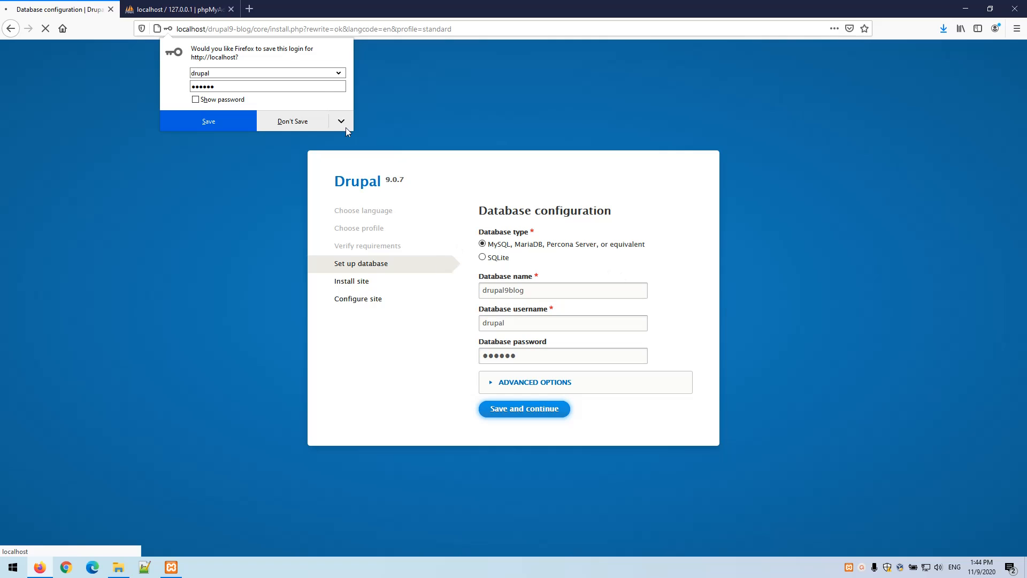
{"action": "left_click", "coordinate": [390, 112]}
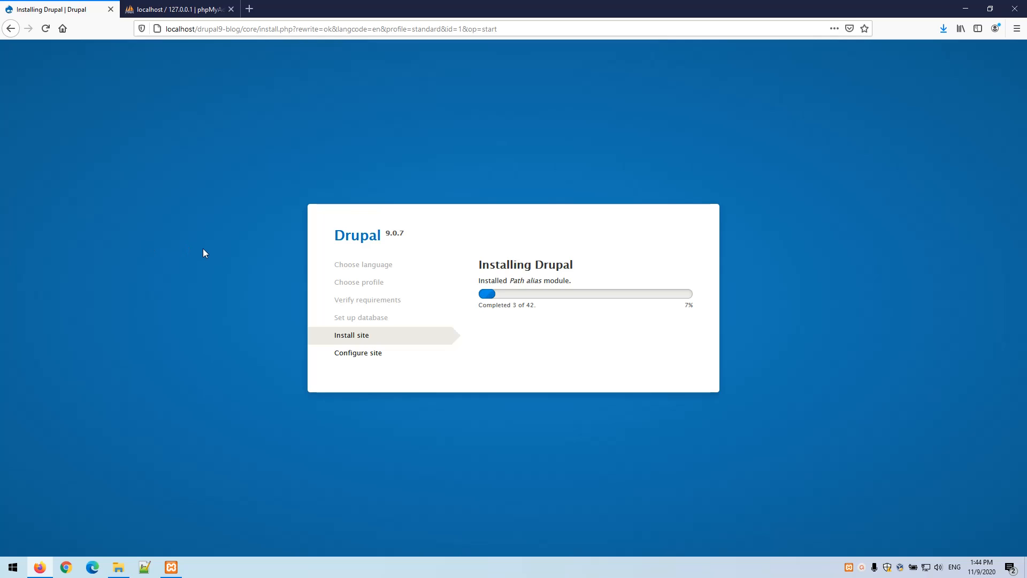
Check that drupal9blog now lists Drupal's 23 tables in phpMyAdmin, then close that tab
{"action": "left_click", "coordinate": [187, 13]}
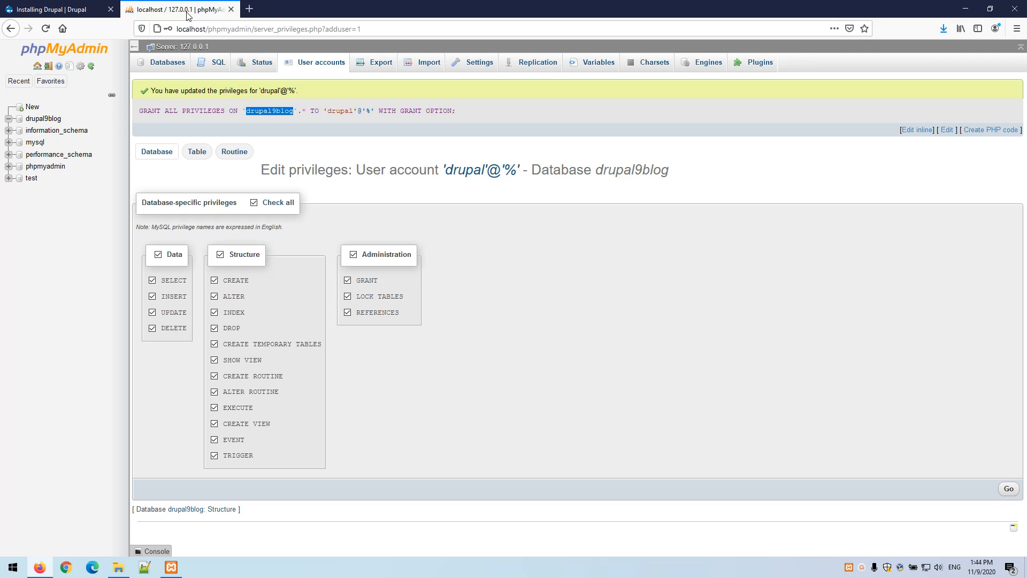
{"action": "left_click", "coordinate": [45, 120]}
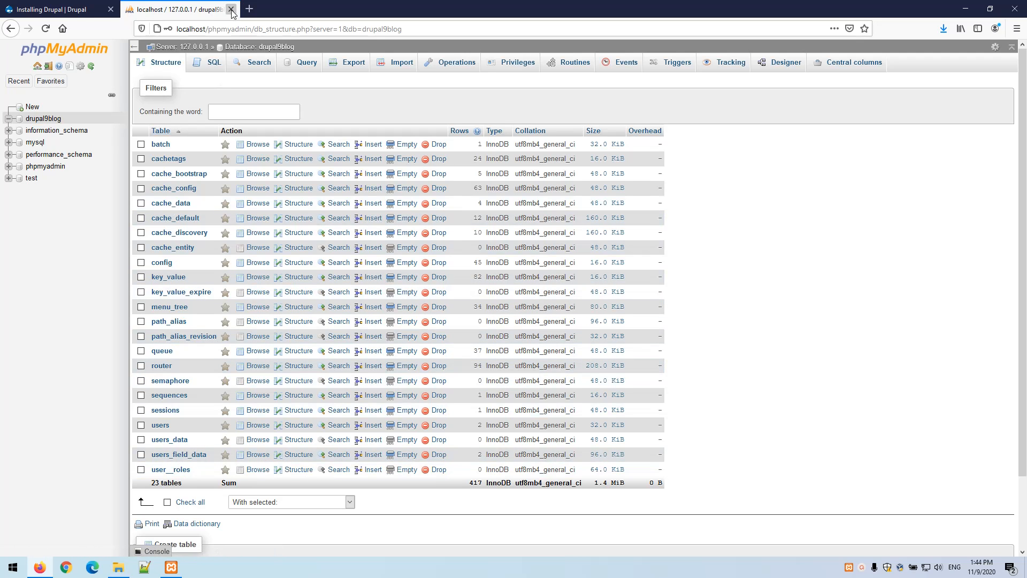
{"action": "left_click", "coordinate": [231, 9]}
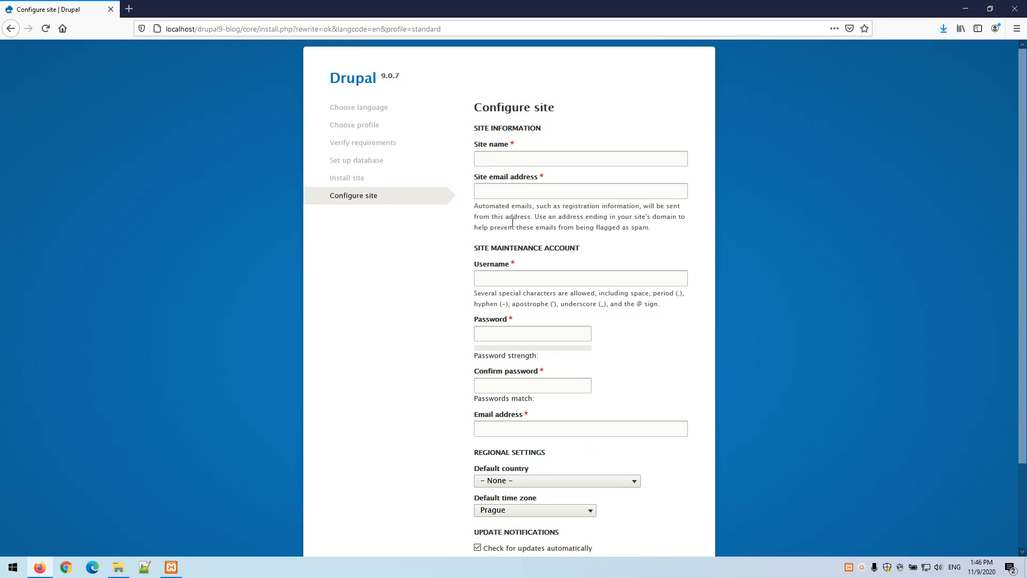
Set site name 'Drupal 9 Blog', the site e-mail, and maintenance user admin with its password
{"action": "left_click", "coordinate": [521, 156]}
{"action": "type", "text": "Dr"}
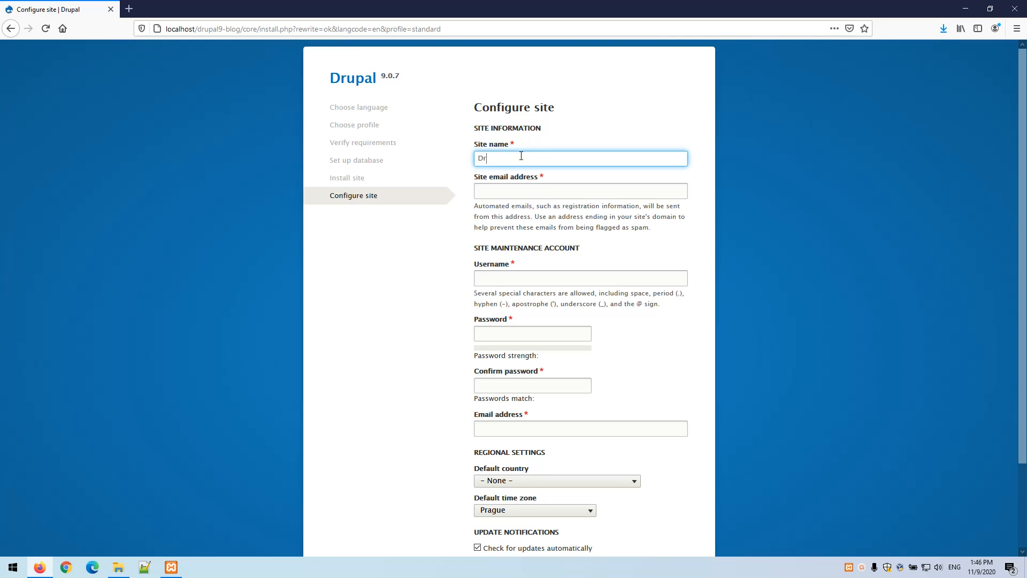
{"action": "type", "text": "upal 9 Blog"}
{"action": "key", "text": "Tab"}
{"action": "type", "text": "te"}
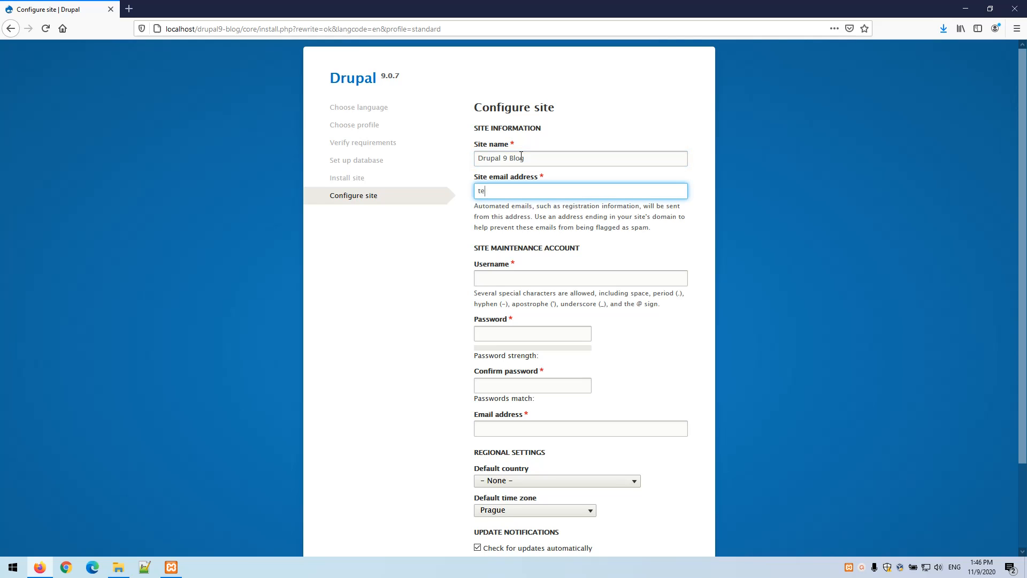
{"action": "type", "text": "st@"}
{"action": "type", "text": "gmail.cz"}
{"action": "type", "text": "m"}
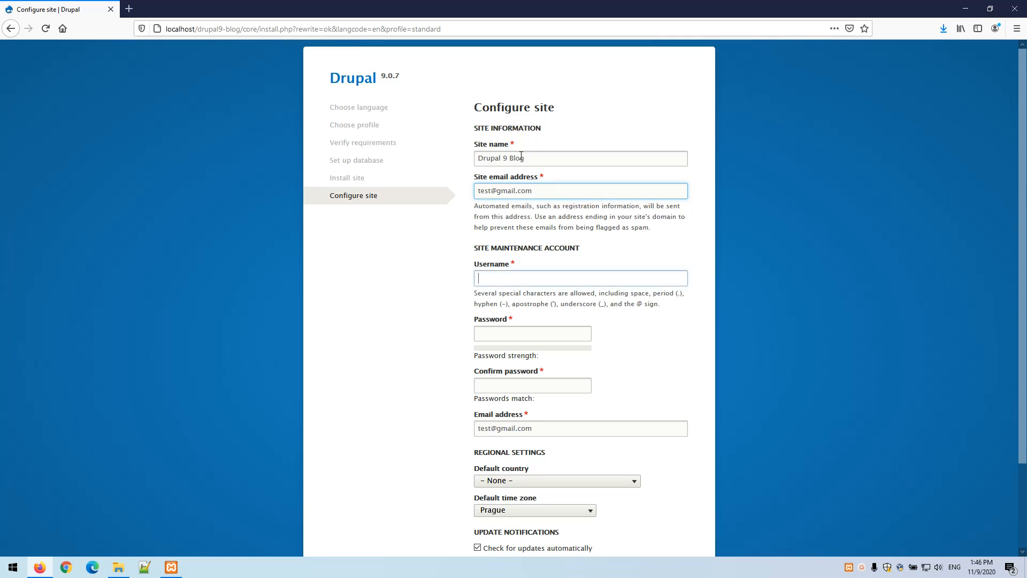
{"action": "key", "text": "Tab"}
{"action": "type", "text": "admin"}
{"action": "key", "text": "Tab"}
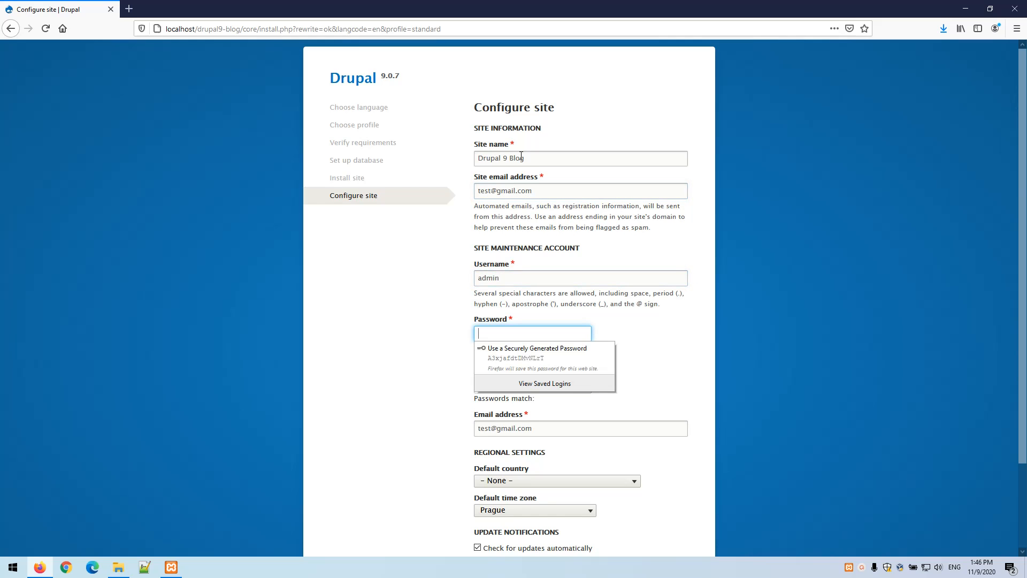
{"action": "type", "text": "admin"}
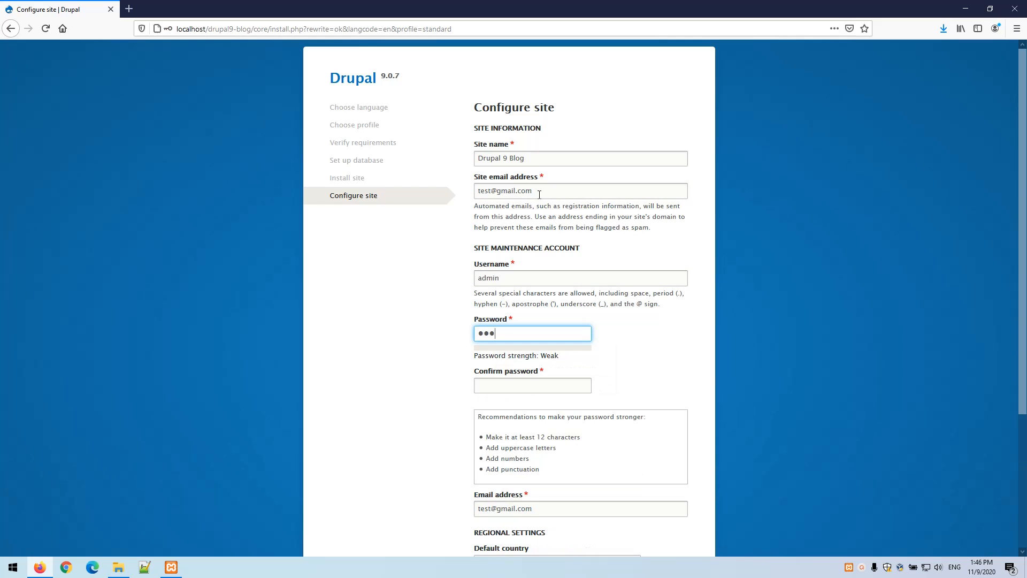
{"action": "key", "text": "Tab"}
{"action": "type", "text": "admin"}
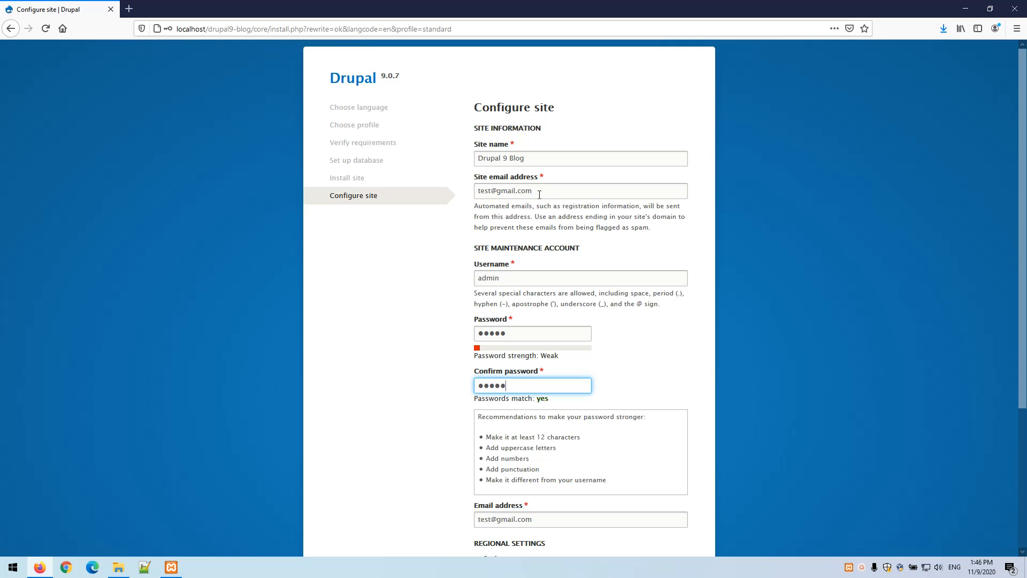
{"action": "key", "text": "Tab"}
Turn off update checks and update e-mail notifications, then save the site configuration
{"action": "scroll", "coordinate": [598, 224], "scroll_direction": "down", "scroll_amount": 3}
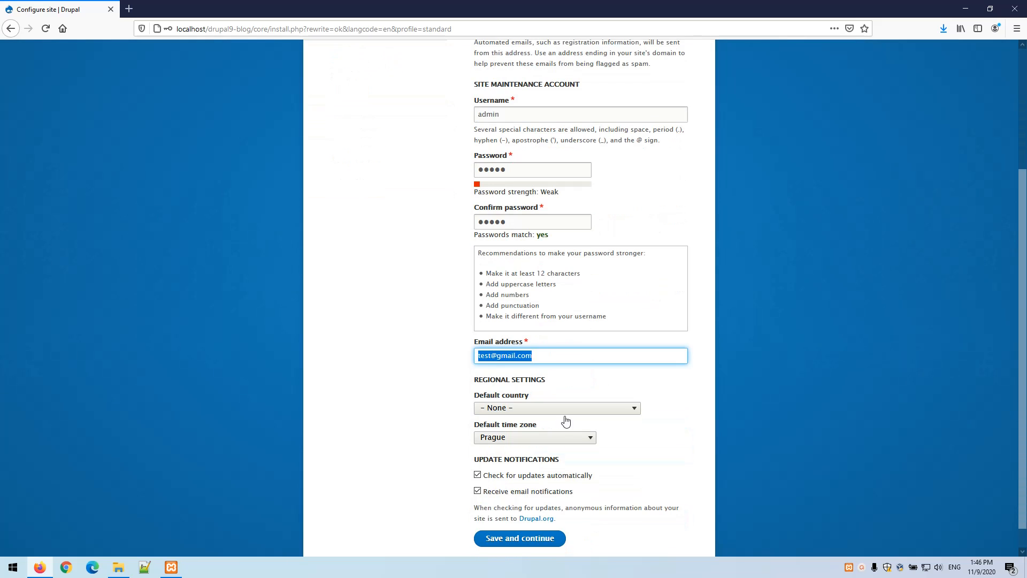
{"action": "left_click", "coordinate": [506, 495]}
{"action": "left_click", "coordinate": [505, 476]}
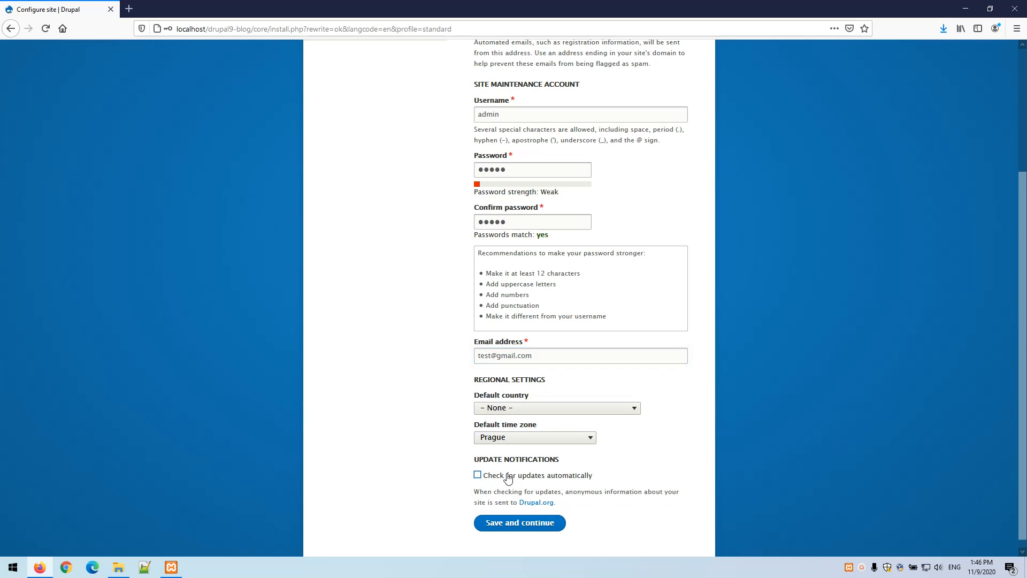
{"action": "left_click", "coordinate": [517, 523]}
{"action": "left_click", "coordinate": [345, 312]}
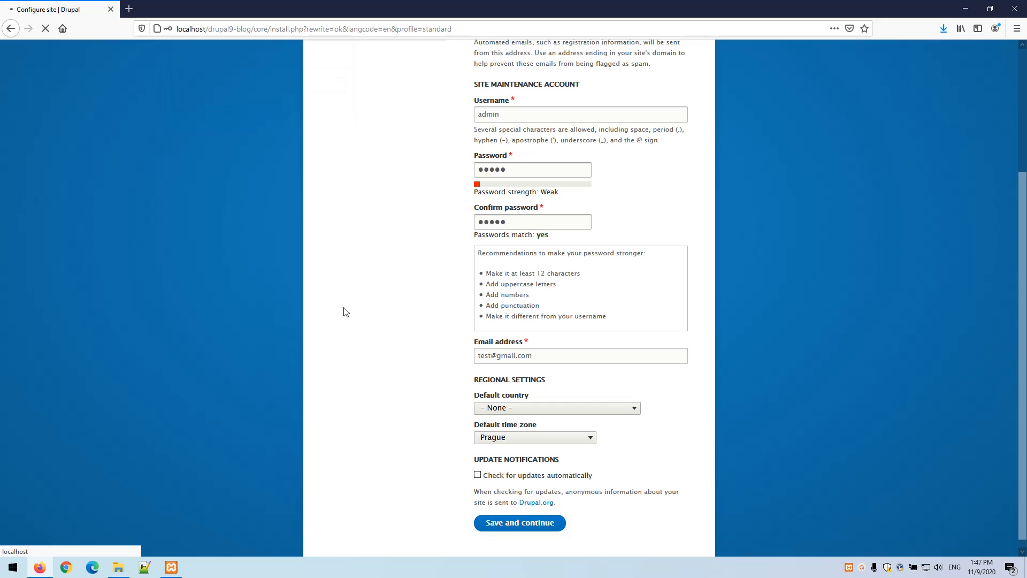